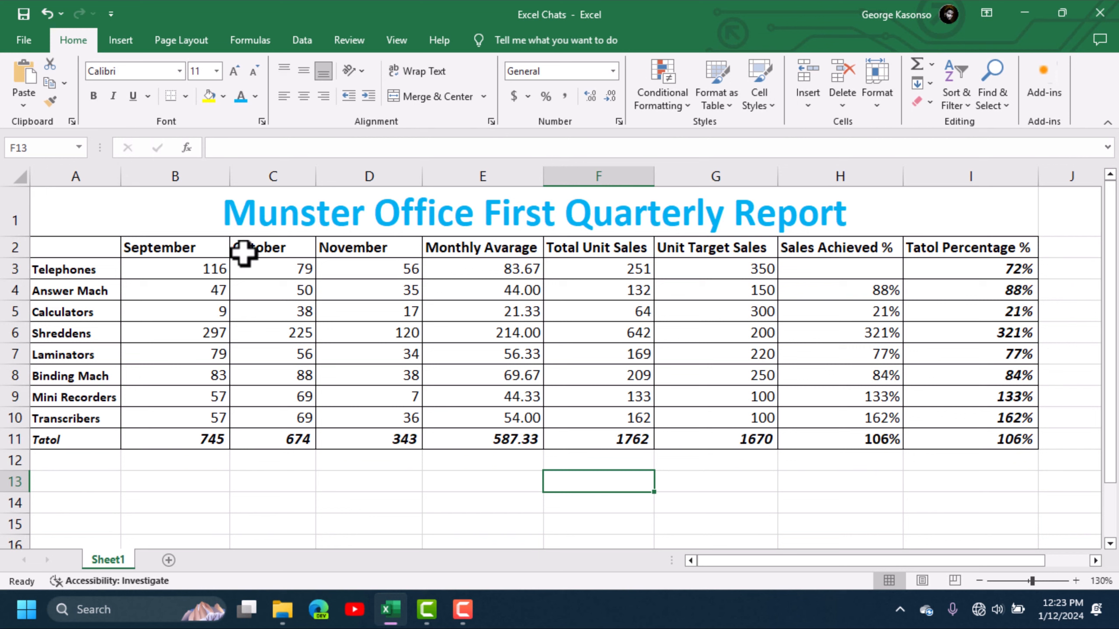
{"action": "left_click", "coordinate": [125, 40]}
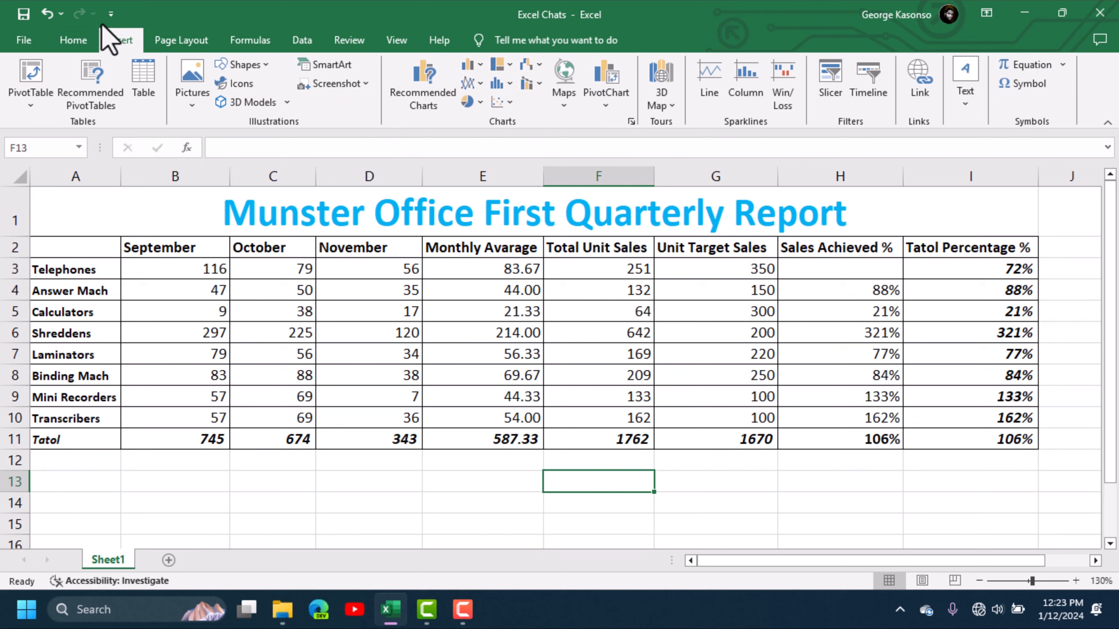
{"action": "left_click", "coordinate": [68, 39]}
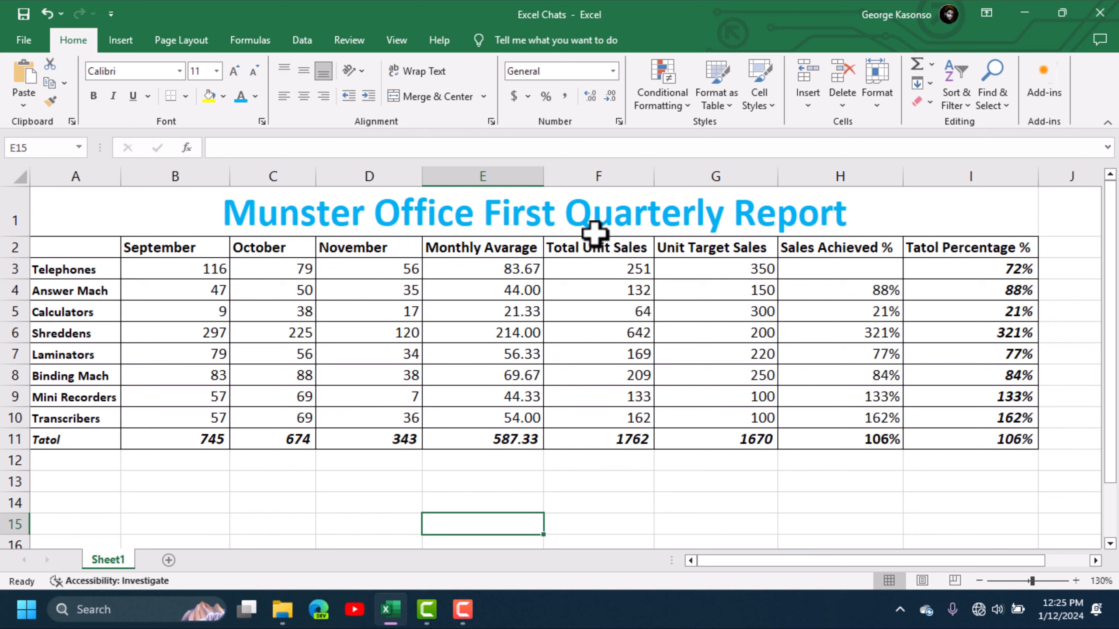
{"action": "left_click", "coordinate": [473, 313]}
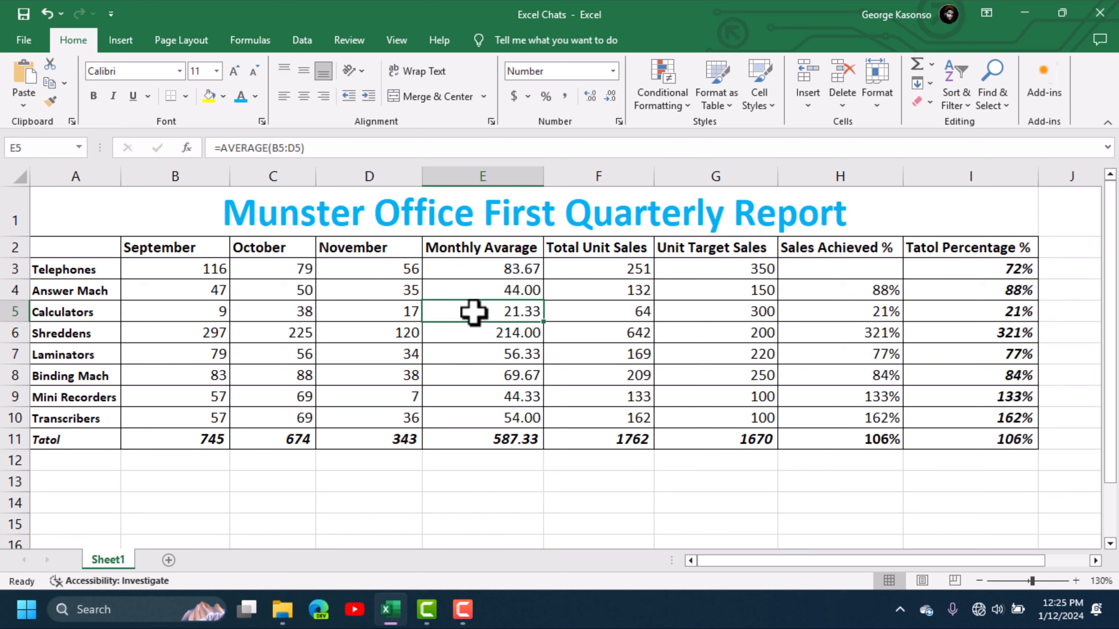
Step: Create a default column chart from the whole report including its title, A1:I11, and enlarge it in height and width
{"action": "left_click_drag", "start_coordinate": [118, 220], "coordinate": [656, 445]}
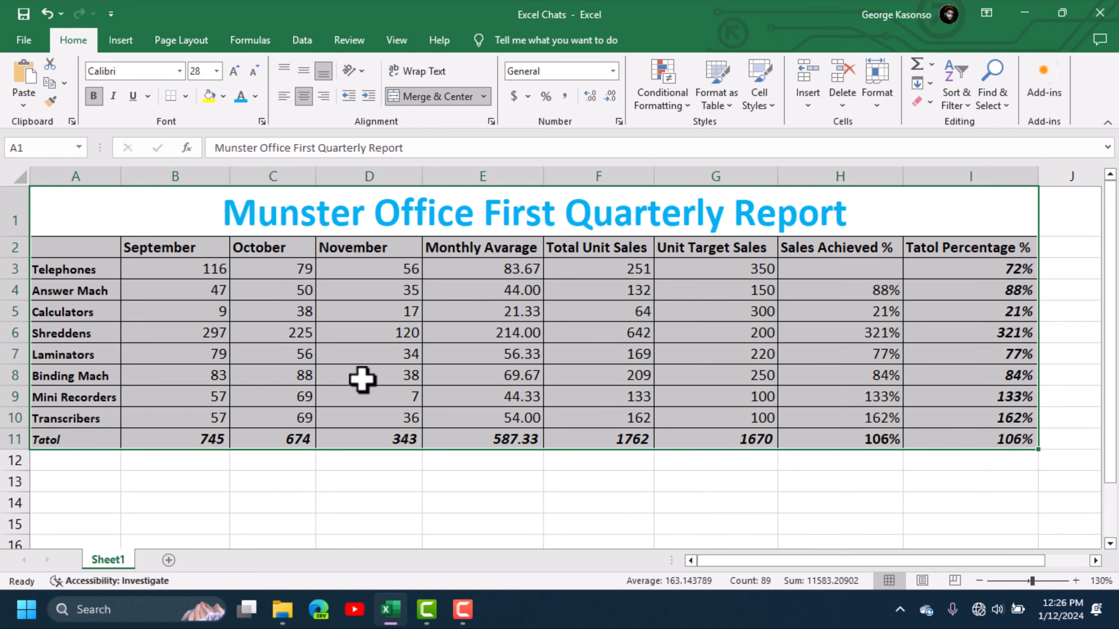
{"action": "key", "text": "alt+F1"}
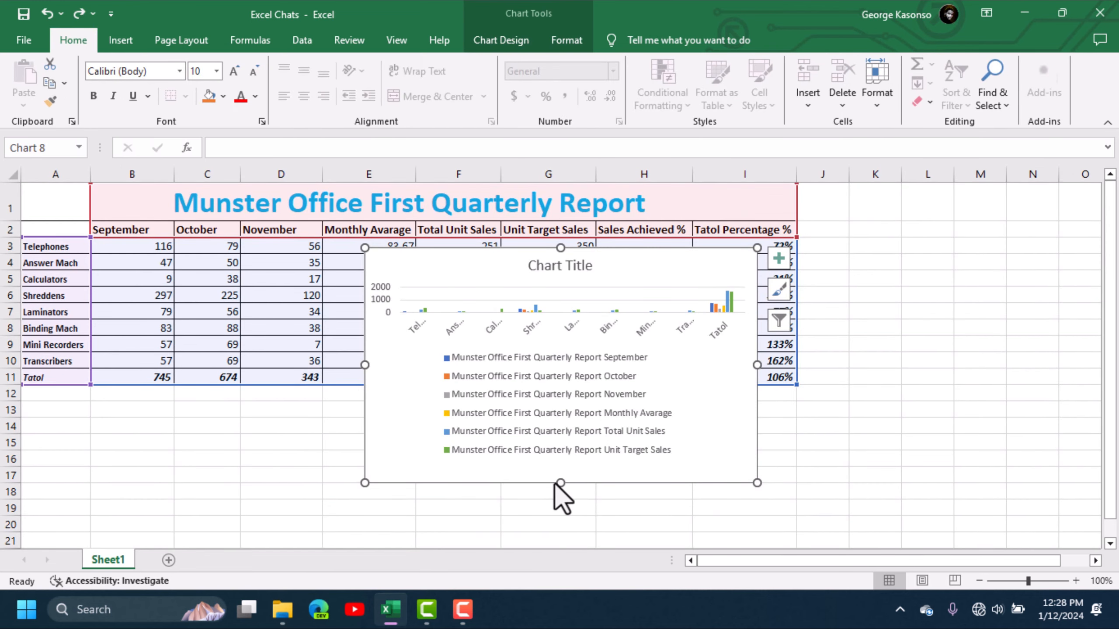
{"action": "left_click_drag", "start_coordinate": [557, 482], "coordinate": [568, 545]}
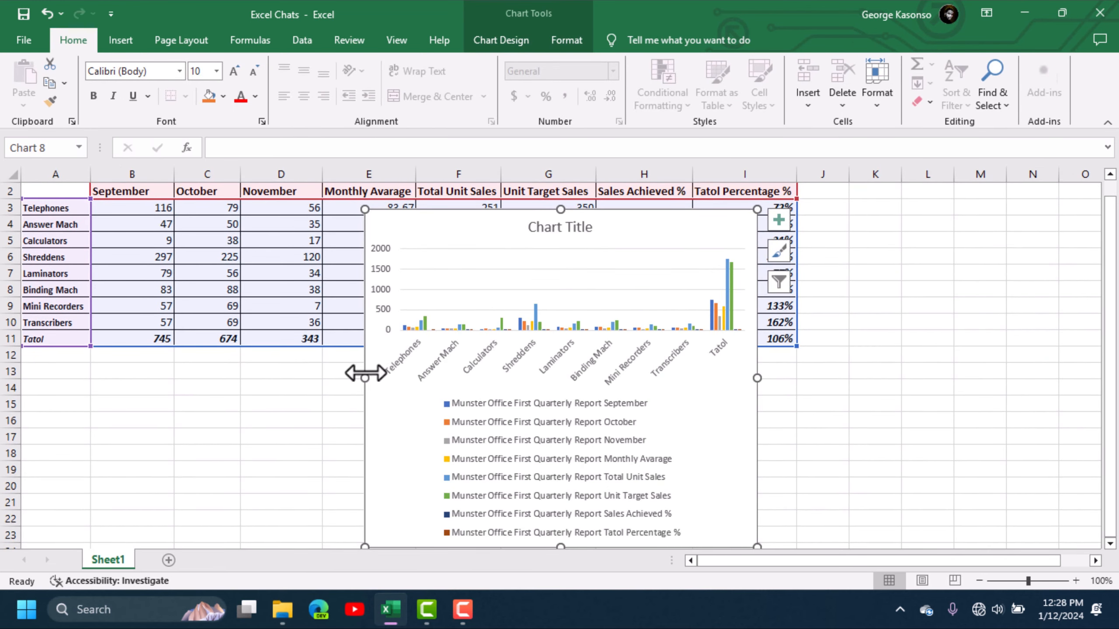
{"action": "left_click_drag", "start_coordinate": [361, 381], "coordinate": [266, 378]}
{"action": "left_click_drag", "start_coordinate": [758, 378], "coordinate": [851, 378]}
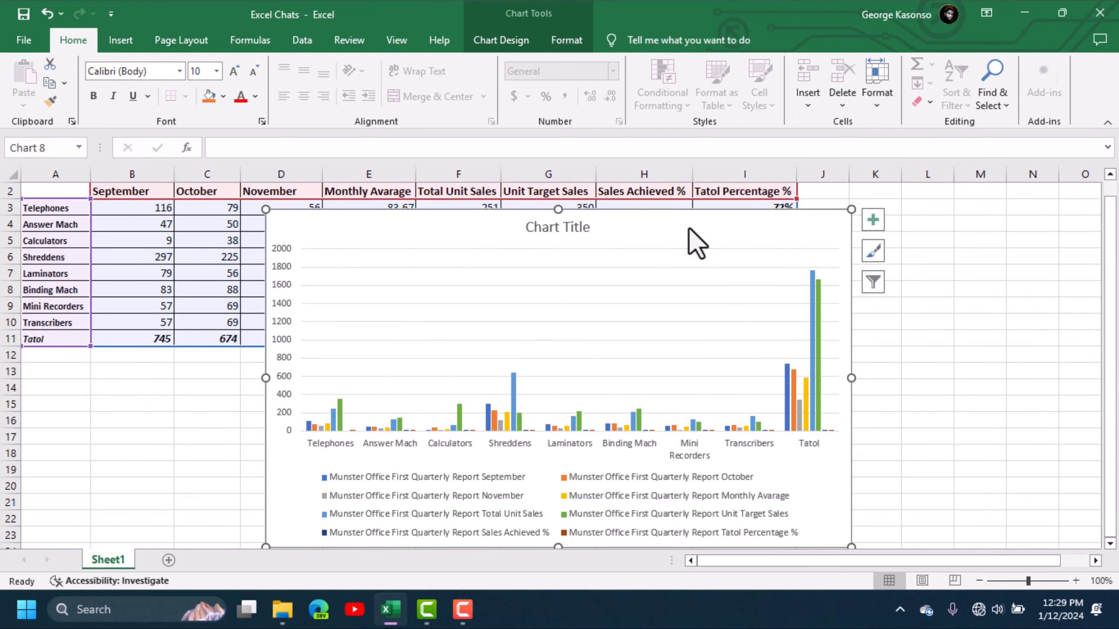
Step: Delete the chart made from the whole report
{"action": "key", "text": "Delete"}
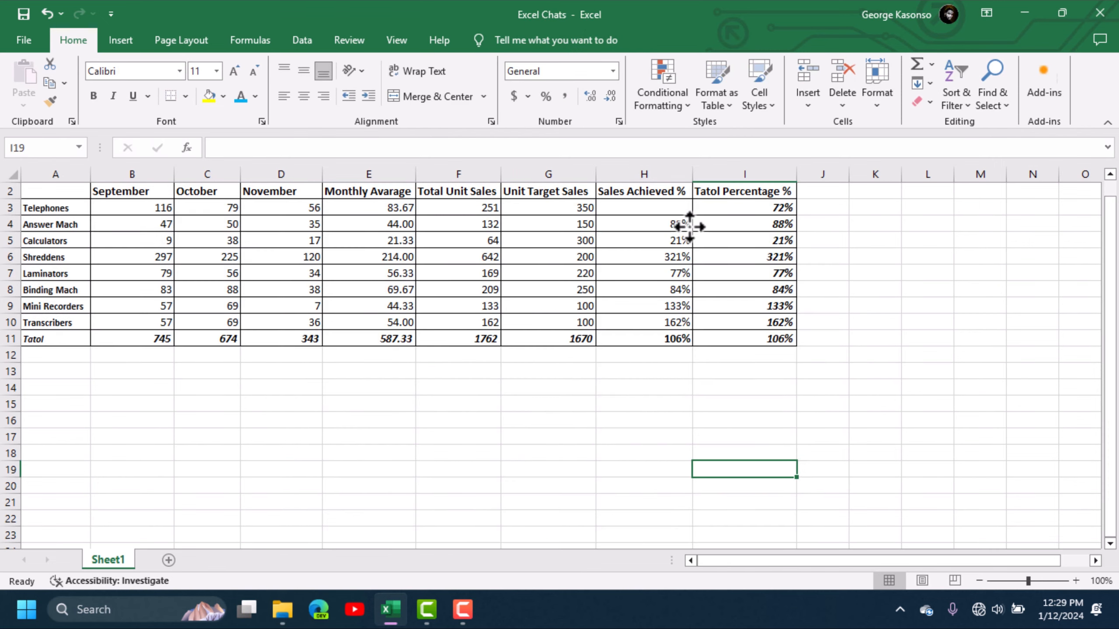
{"action": "scroll", "coordinate": [200, 267], "scroll_direction": "up", "scroll_amount": 1}
{"action": "scroll", "coordinate": [60, 250], "scroll_direction": "up", "scroll_amount": 2}
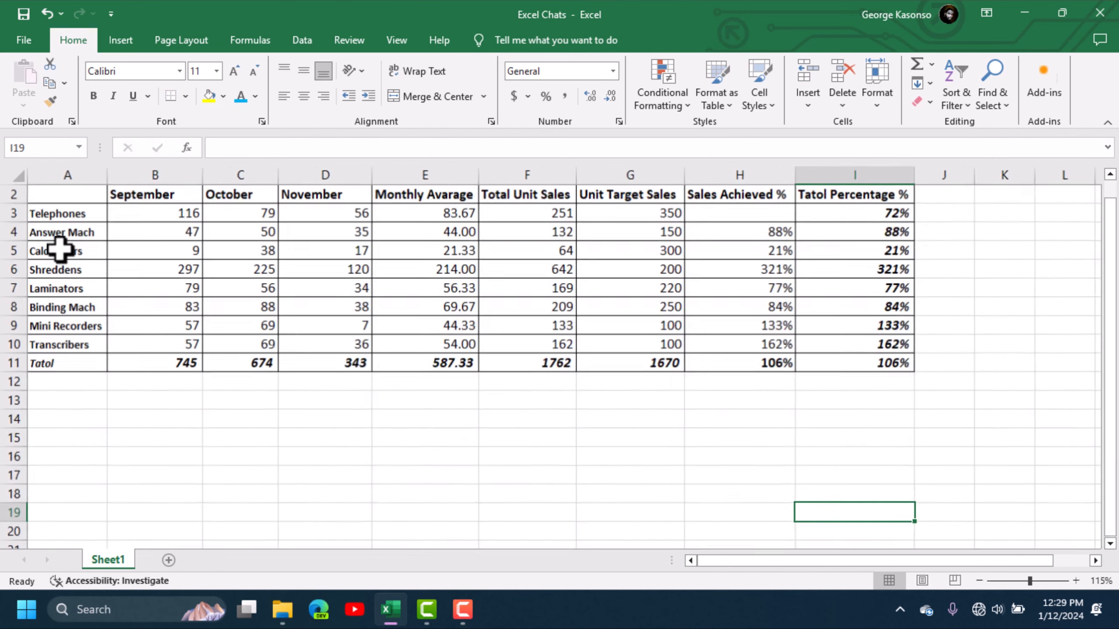
{"action": "scroll", "coordinate": [82, 230], "scroll_direction": "up", "scroll_amount": 1}
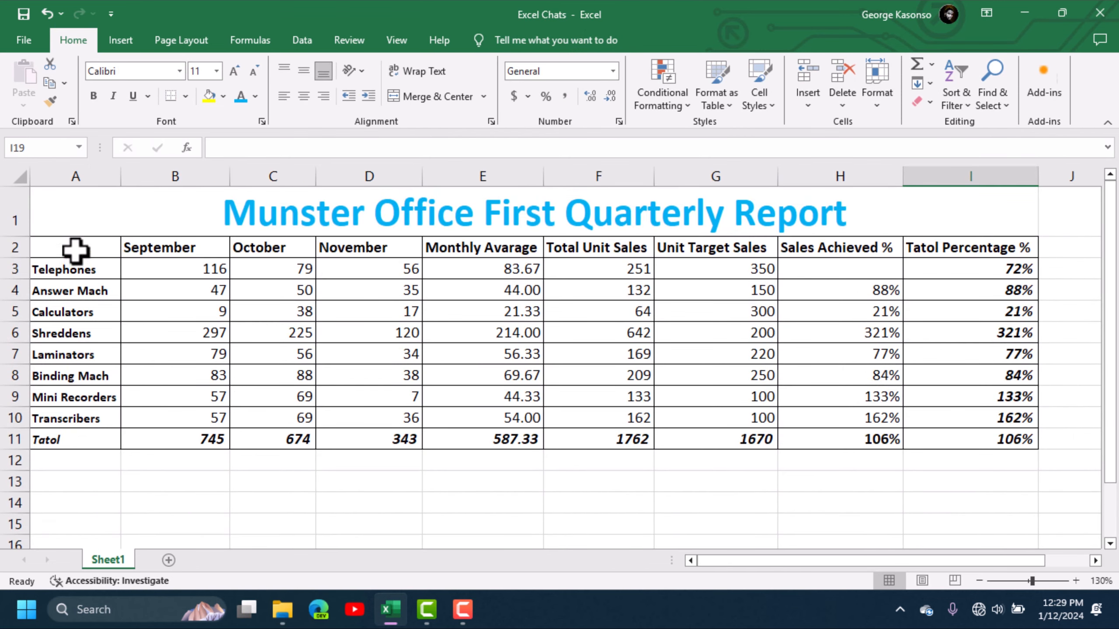
Step: Insert a 2-D Clustered Column chart from A2:I10, leaving out the title and total rows, and place it over columns B to F
{"action": "left_click_drag", "start_coordinate": [61, 246], "coordinate": [950, 413]}
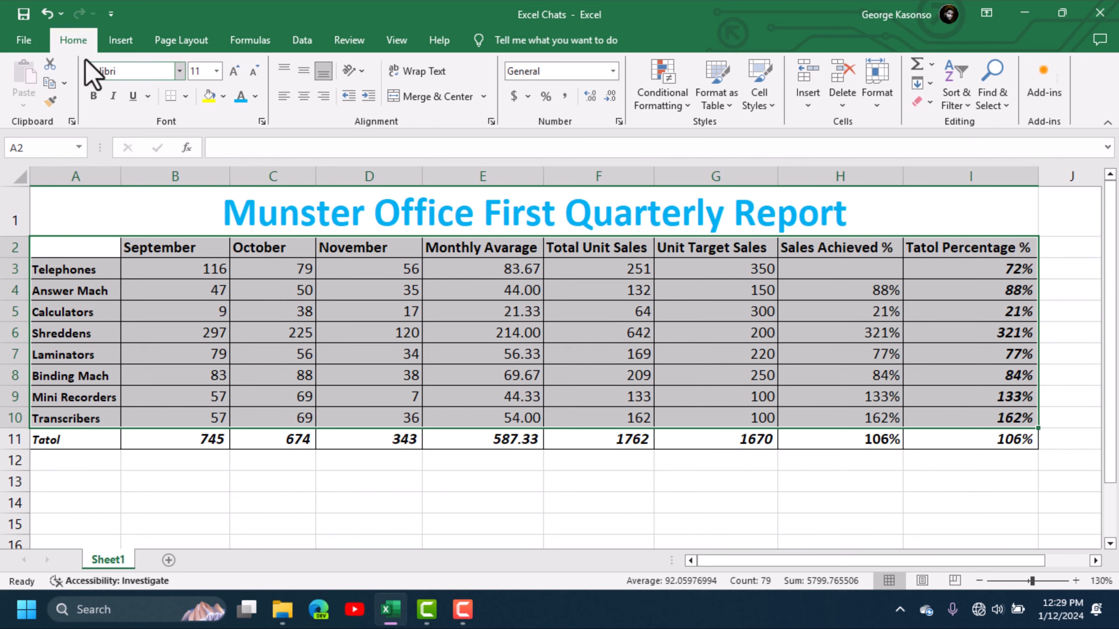
{"action": "left_click", "coordinate": [125, 42]}
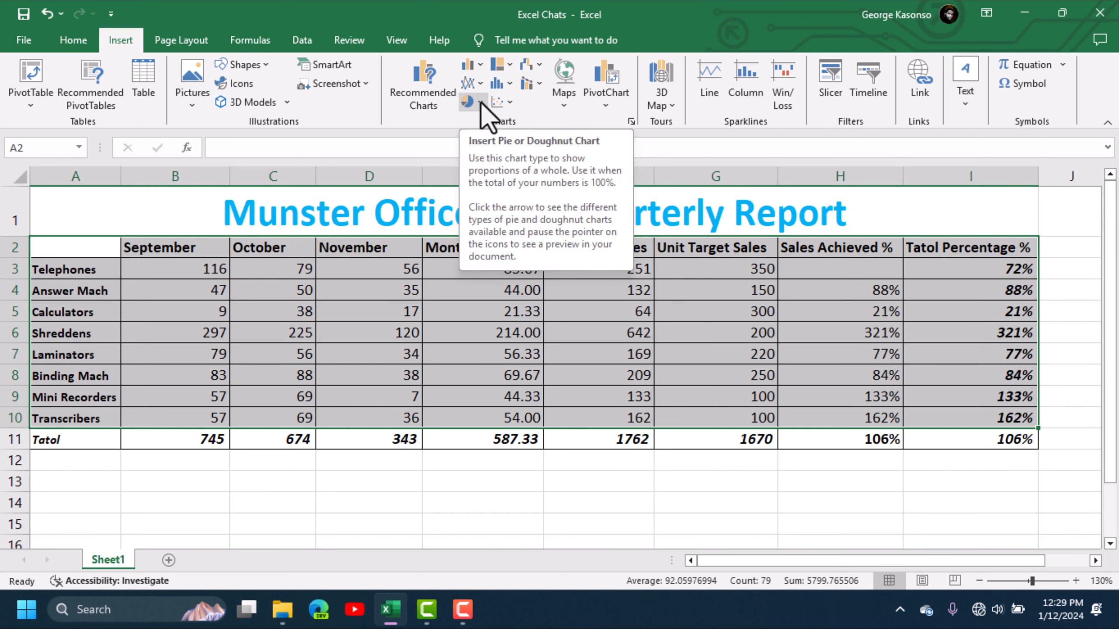
{"action": "left_click", "coordinate": [481, 62]}
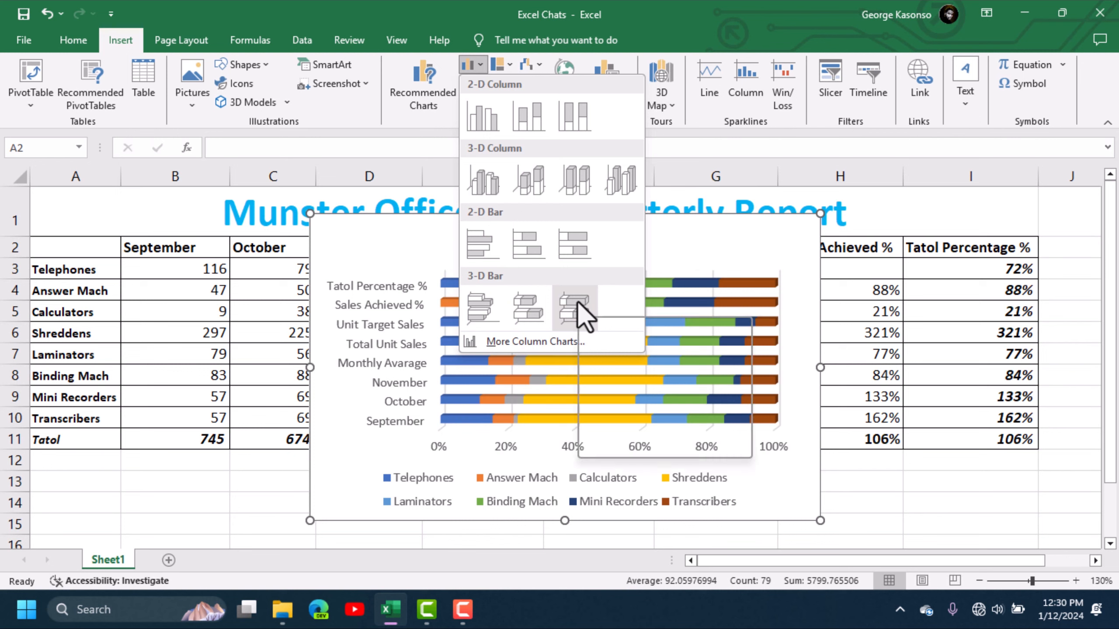
{"action": "left_click", "coordinate": [485, 120]}
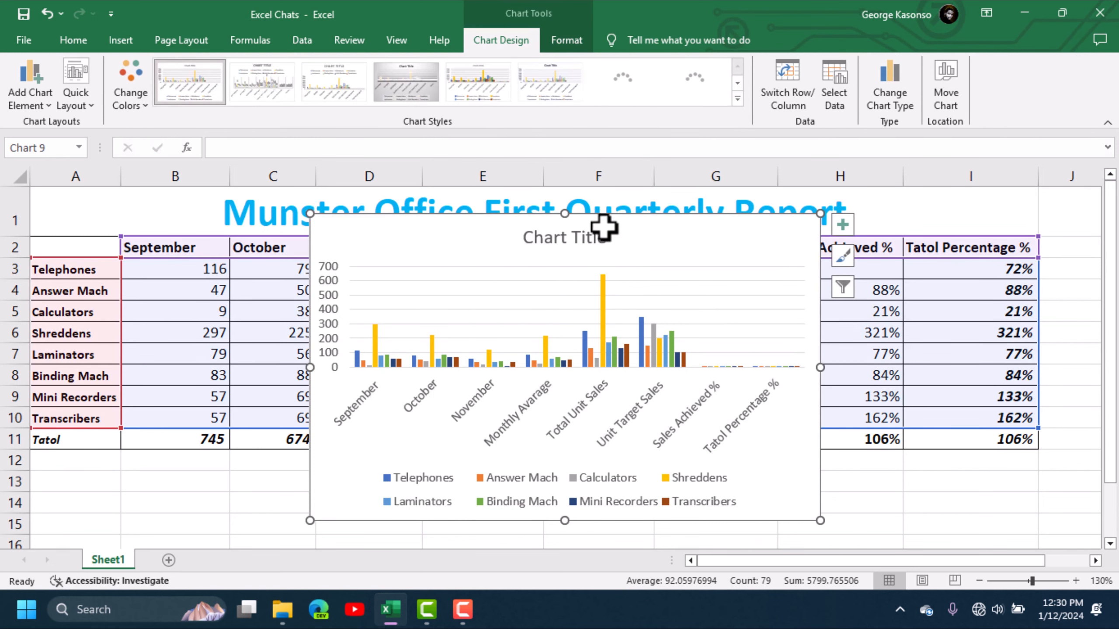
{"action": "left_click_drag", "start_coordinate": [649, 250], "coordinate": [464, 220]}
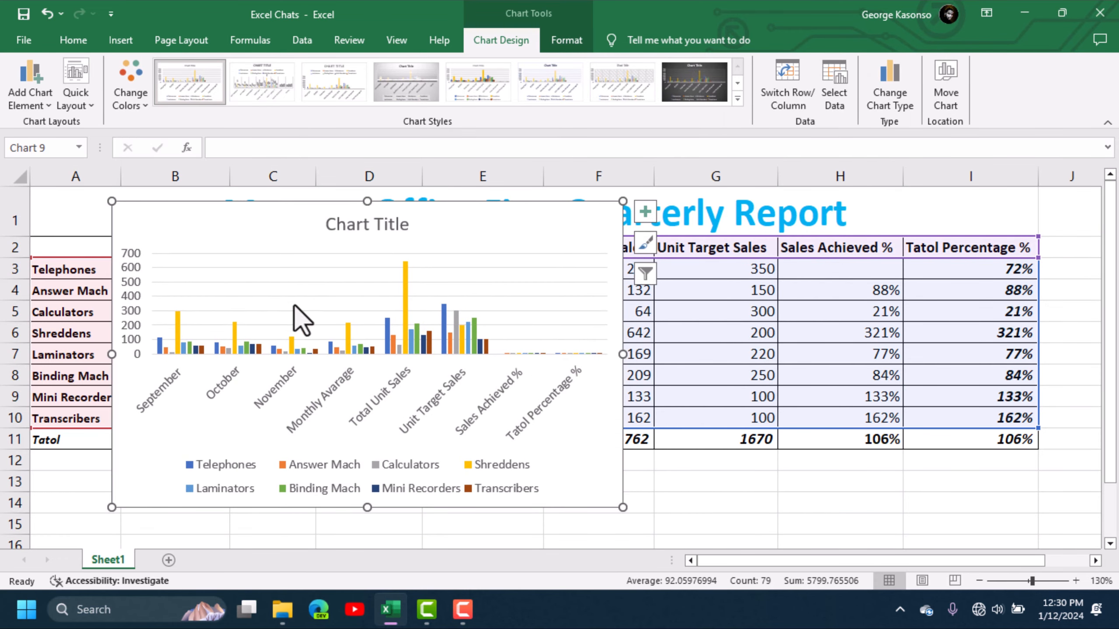
{"action": "left_click", "coordinate": [336, 224]}
{"action": "triple_click", "coordinate": [339, 225]}
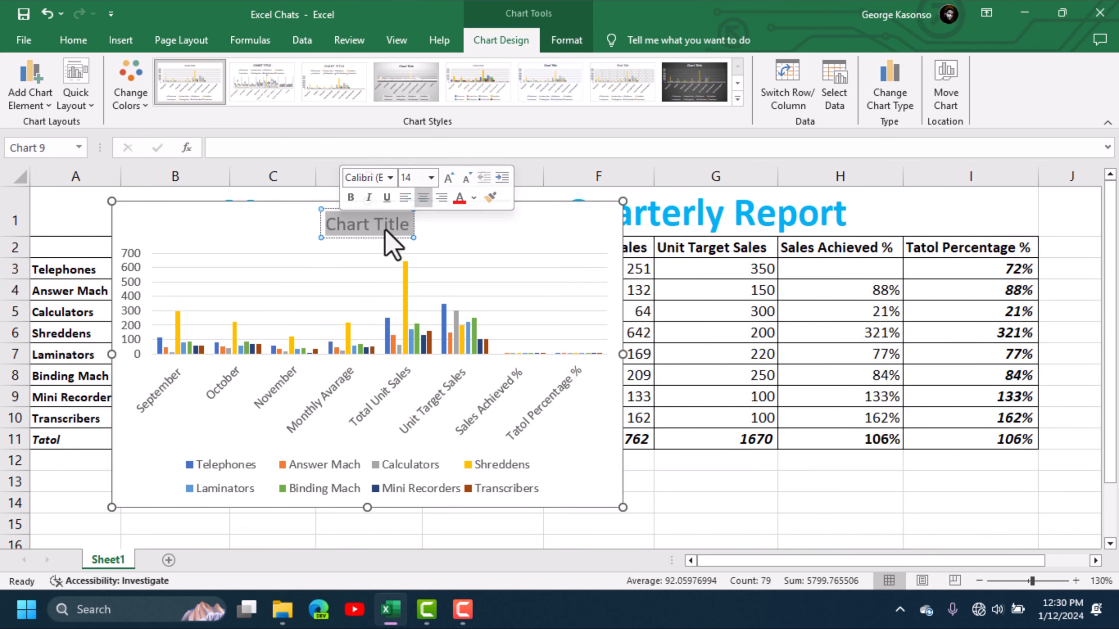
{"action": "left_click", "coordinate": [480, 221]}
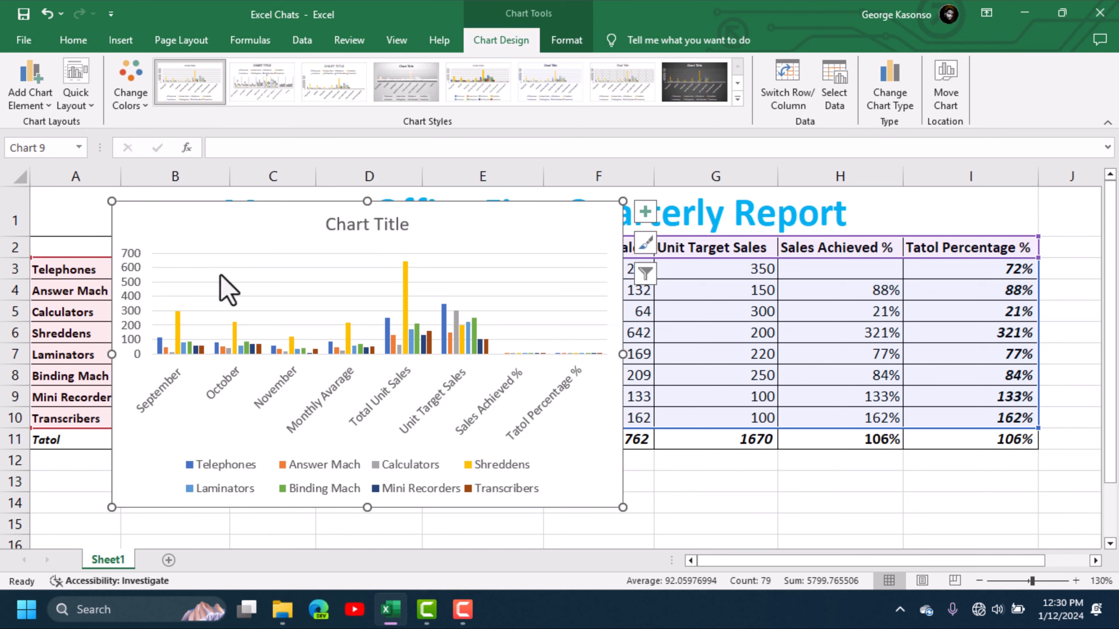
{"action": "mouse_move", "coordinate": [277, 346]}
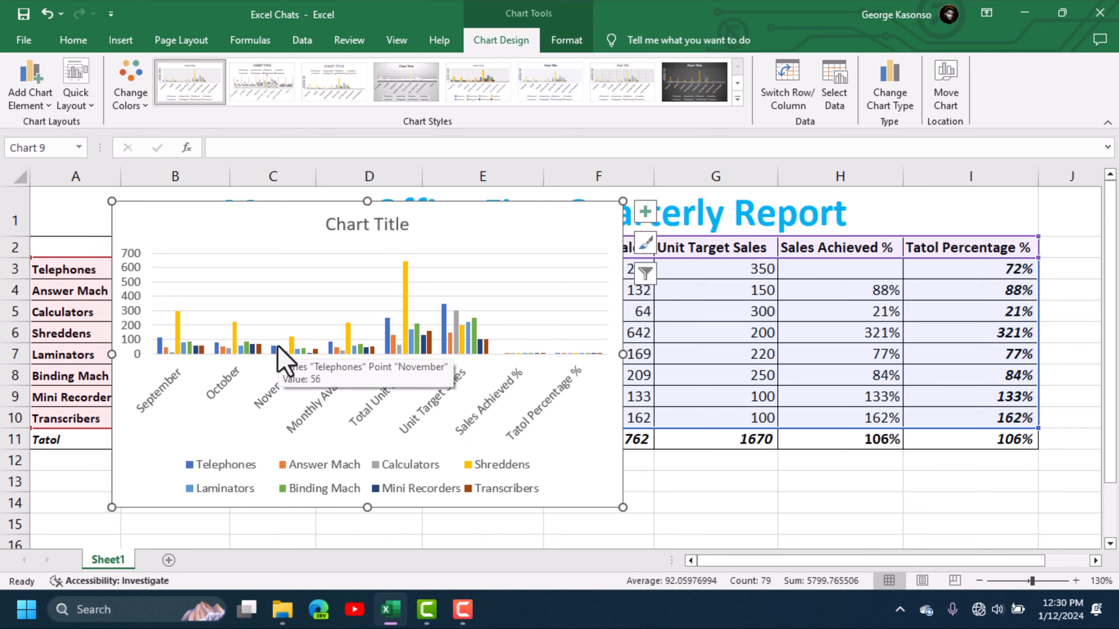
Step: Try out the available chart styles on the column chart and give it the dark-background style with data labels
{"action": "left_click", "coordinate": [645, 212]}
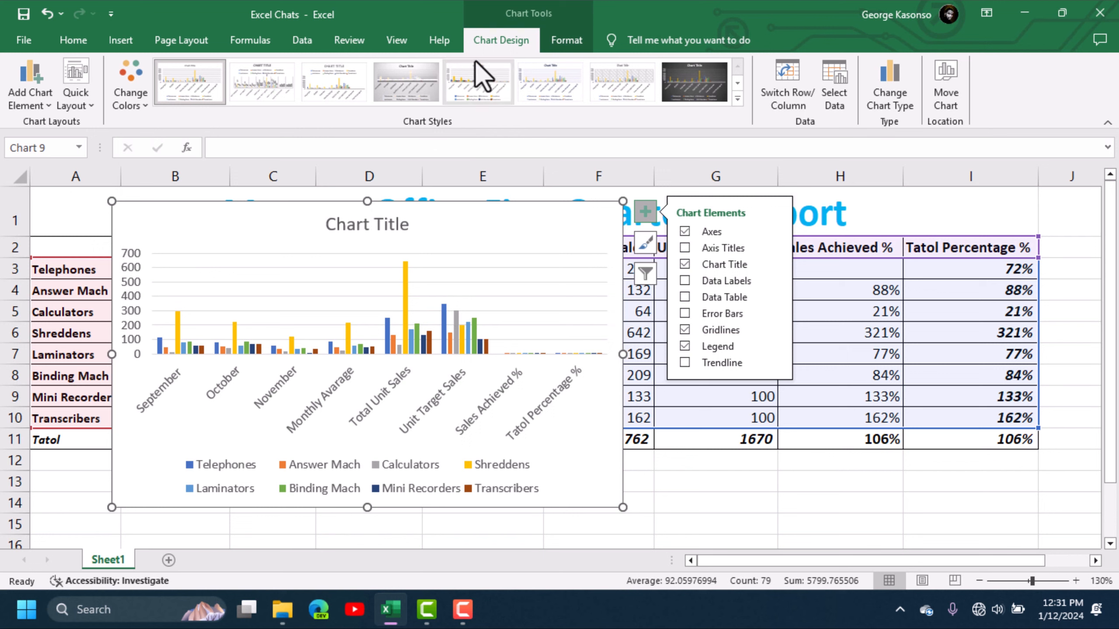
{"action": "left_click", "coordinate": [423, 103]}
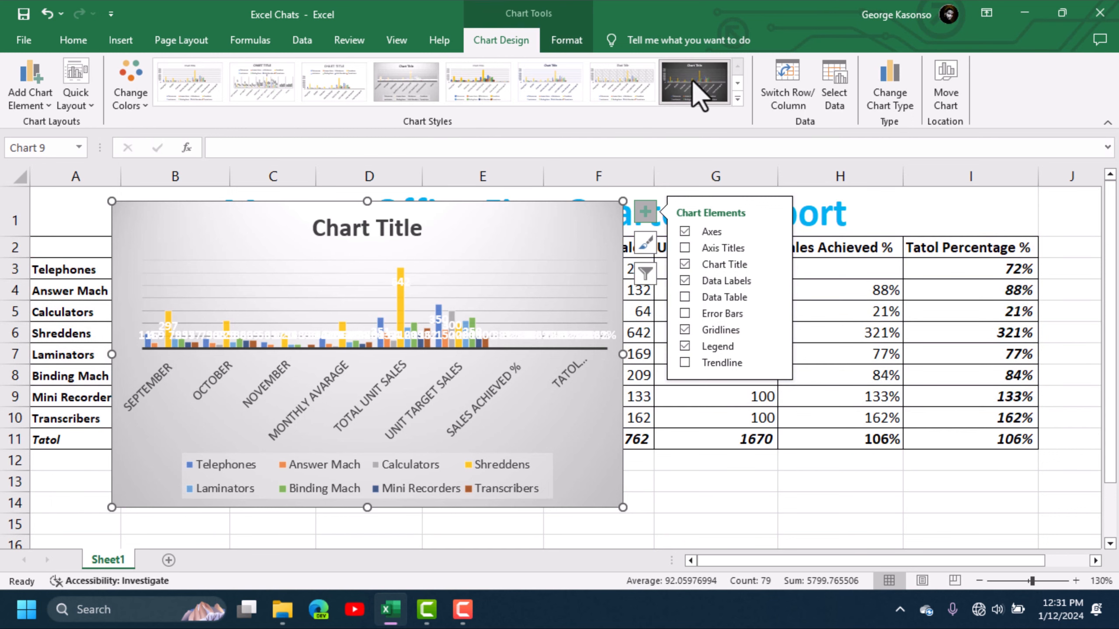
{"action": "left_click", "coordinate": [694, 87]}
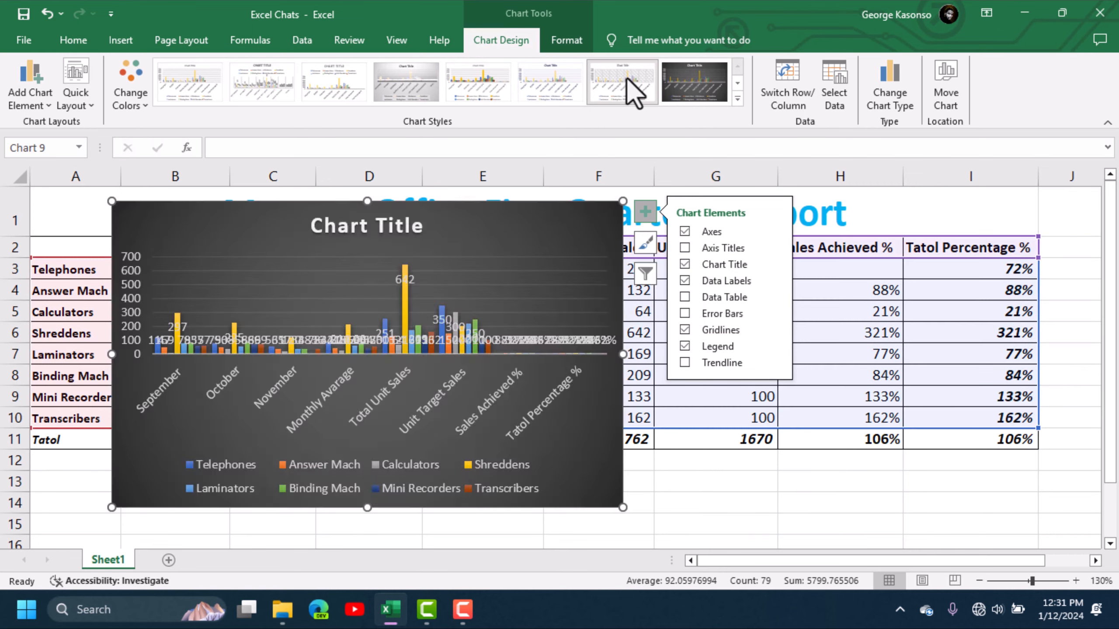
{"action": "left_click", "coordinate": [553, 100]}
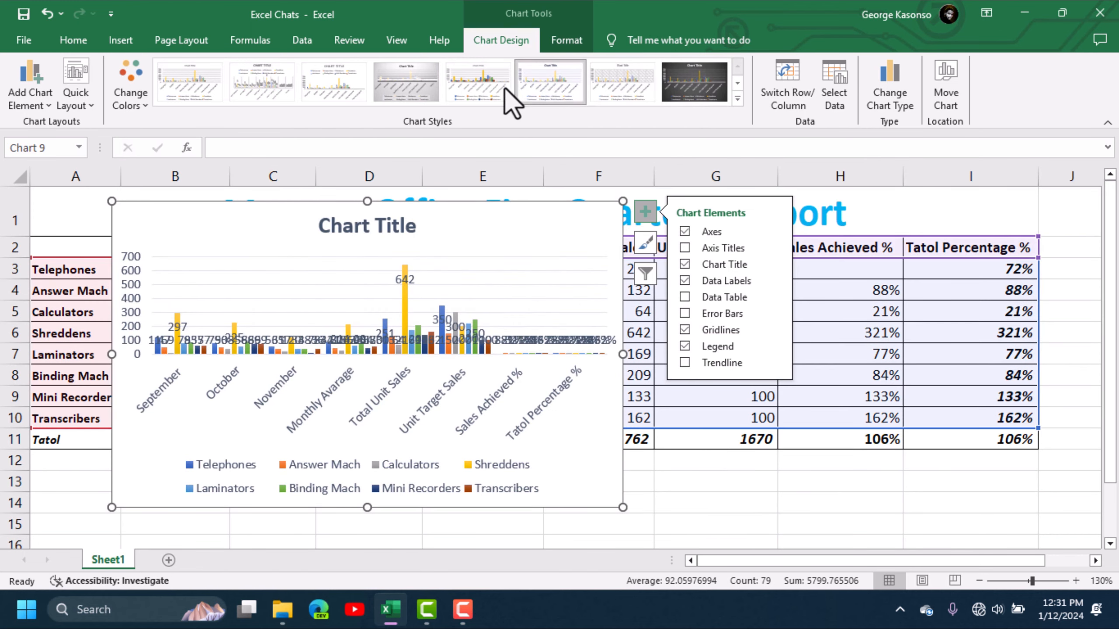
{"action": "left_click", "coordinate": [489, 83]}
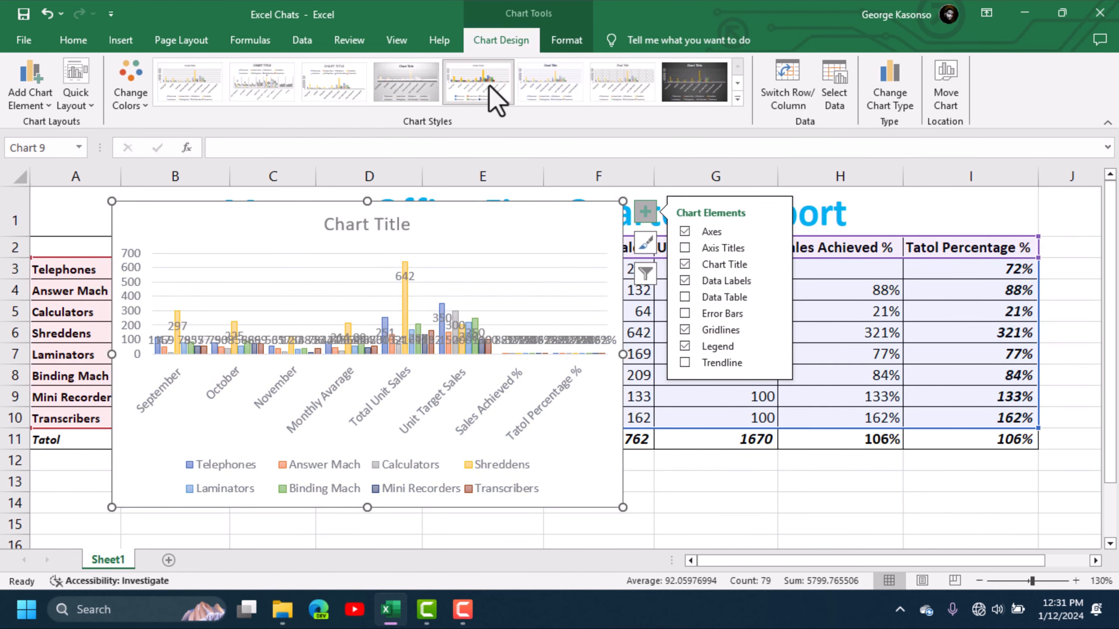
{"action": "left_click", "coordinate": [416, 99]}
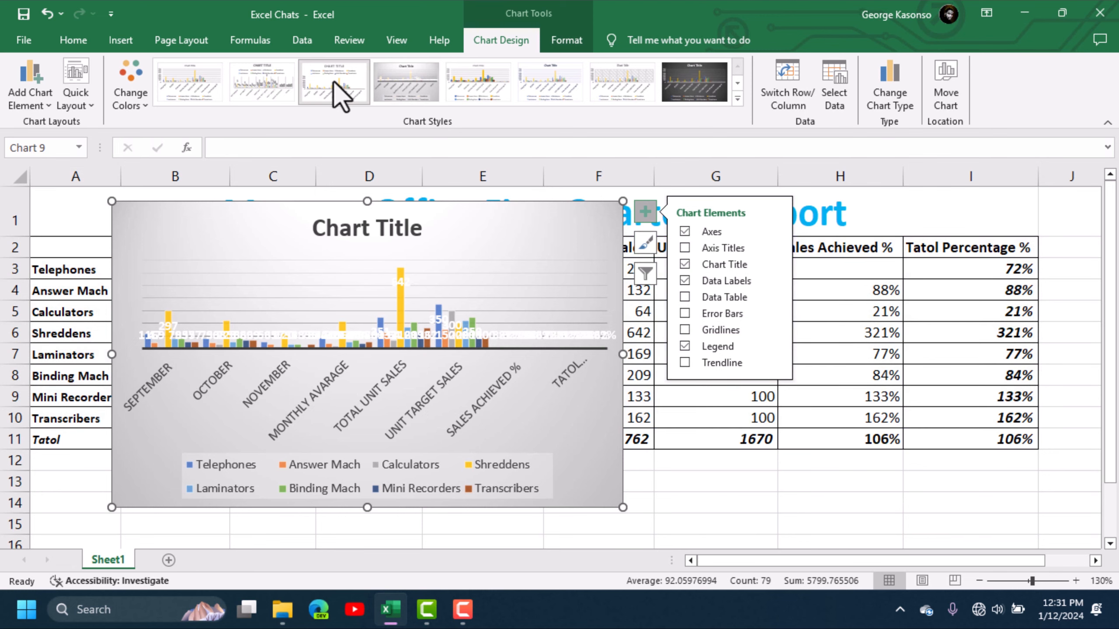
{"action": "left_click", "coordinate": [333, 81]}
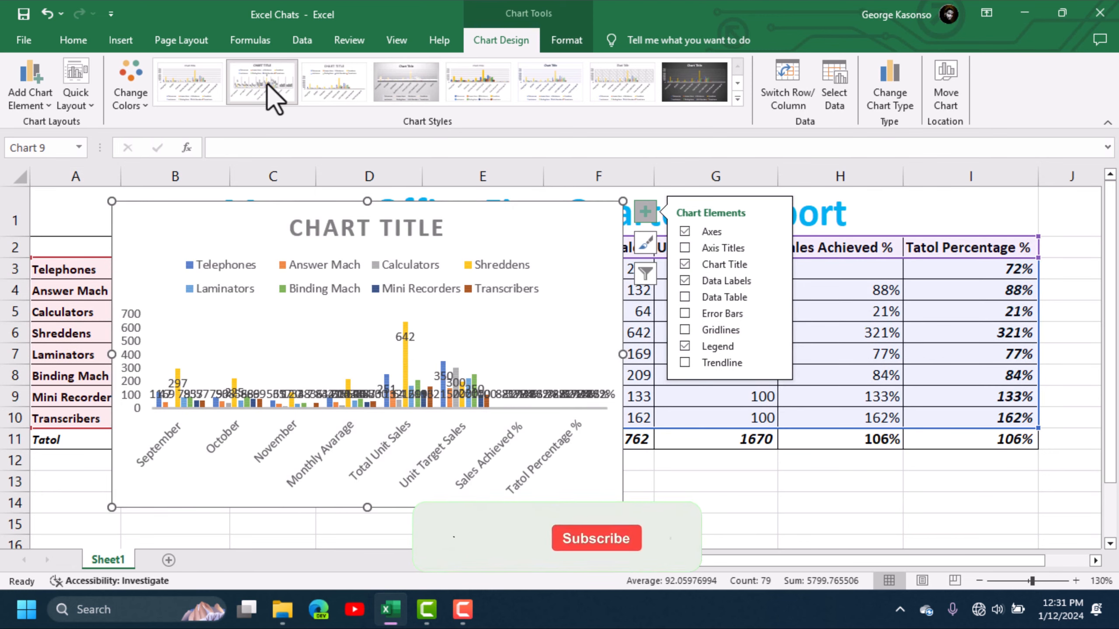
{"action": "left_click", "coordinate": [267, 83]}
{"action": "left_click", "coordinate": [189, 84]}
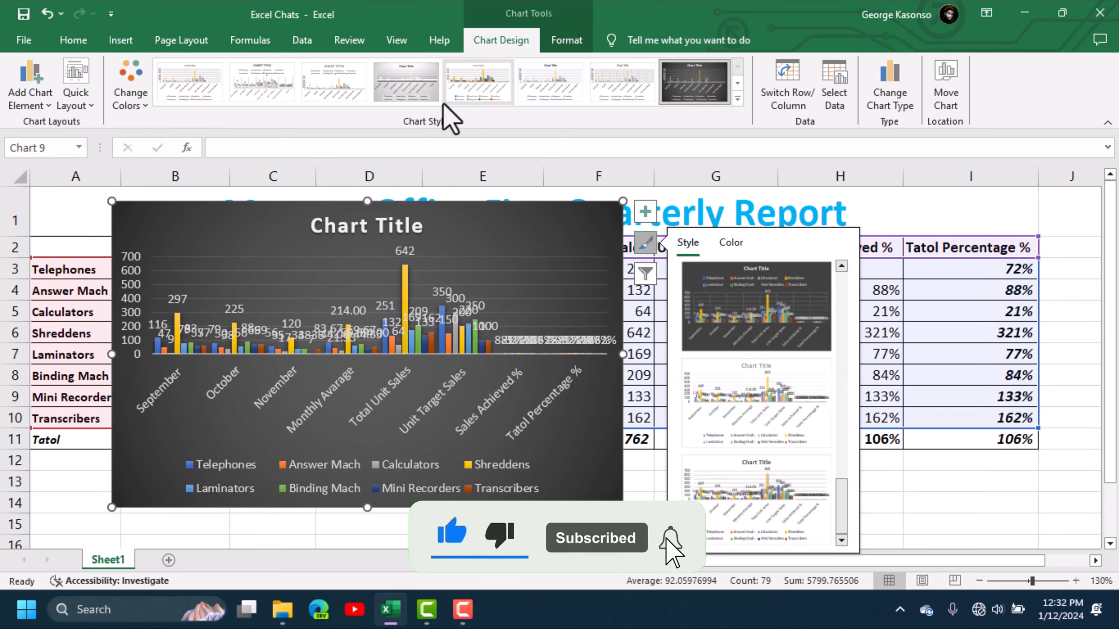
Step: Try two colorful palettes on the chart, settle on the orange monochromatic palette, and move the chart below the table
{"action": "left_click", "coordinate": [136, 98]}
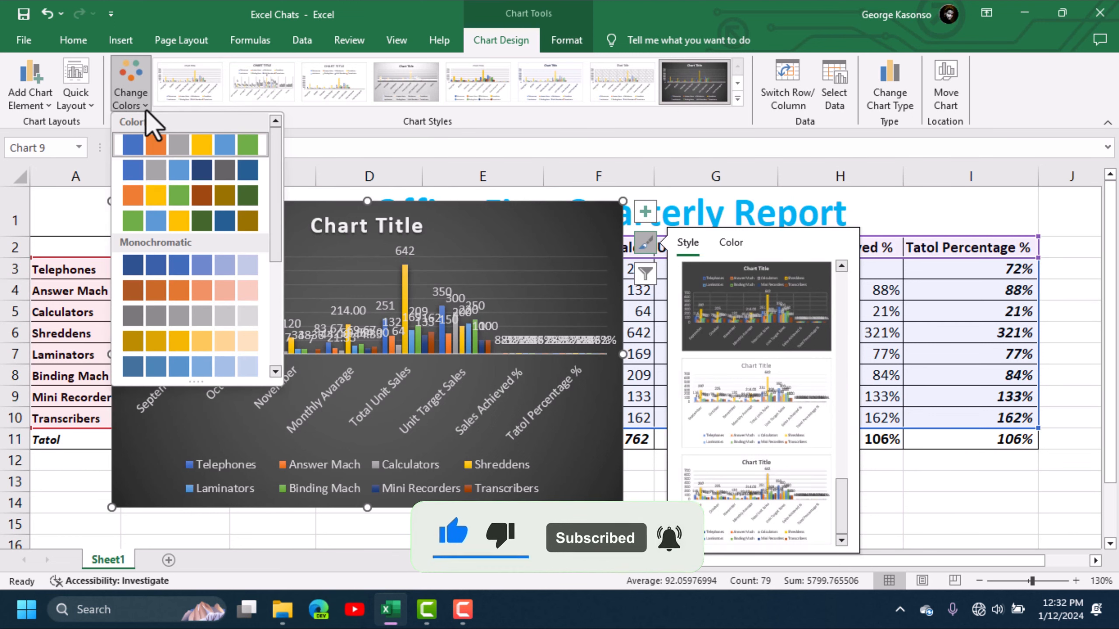
{"action": "left_click", "coordinate": [168, 196]}
{"action": "left_click", "coordinate": [133, 88]}
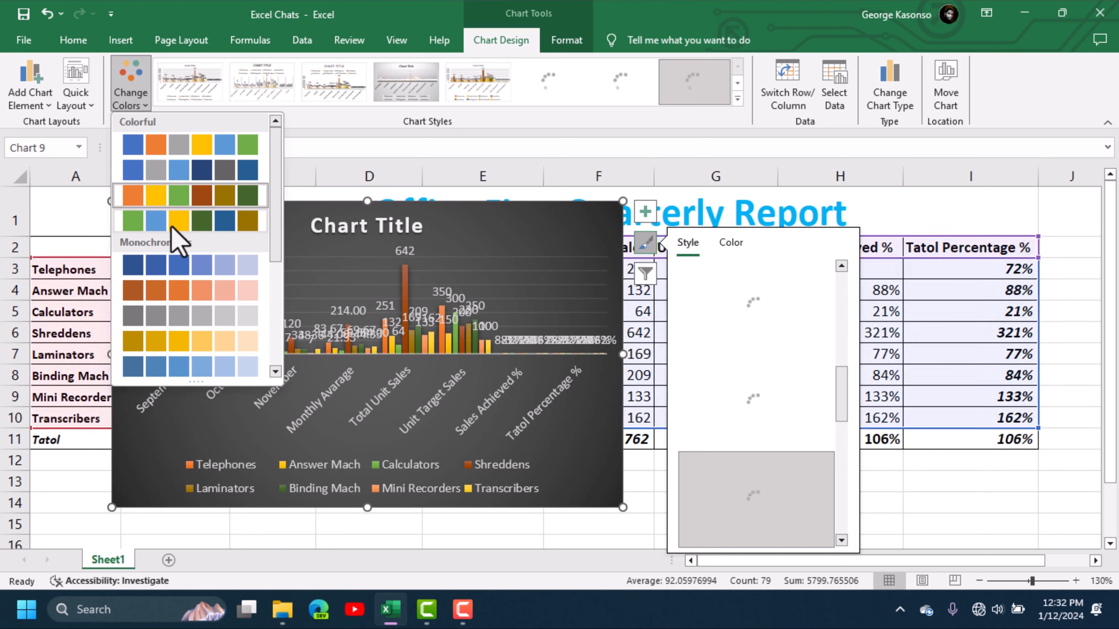
{"action": "left_click", "coordinate": [154, 220]}
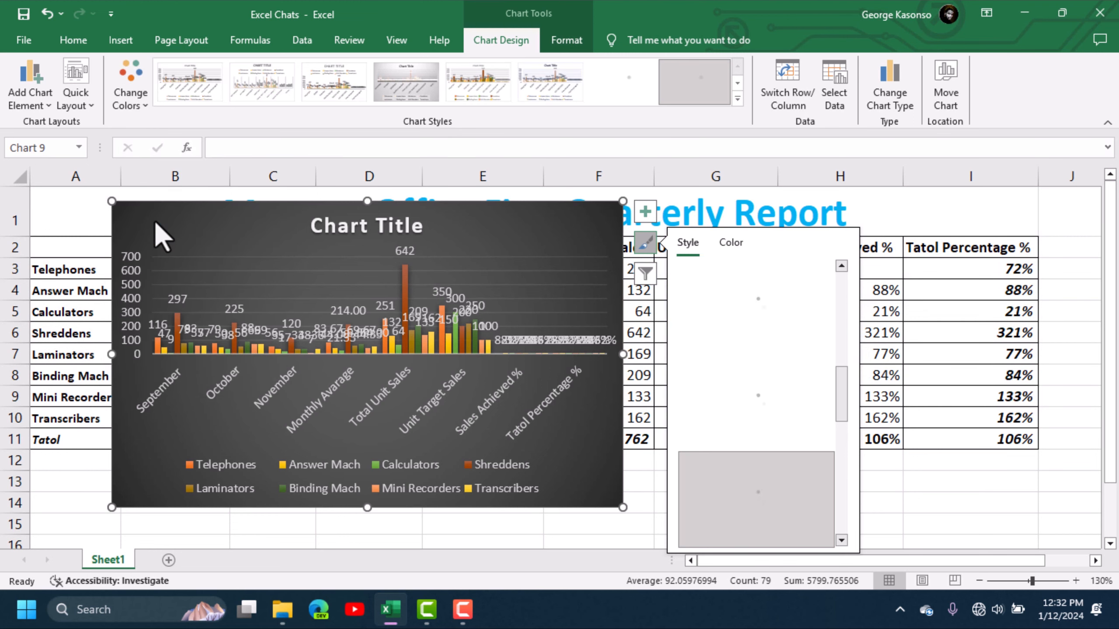
{"action": "left_click", "coordinate": [125, 91]}
{"action": "left_click", "coordinate": [178, 280]}
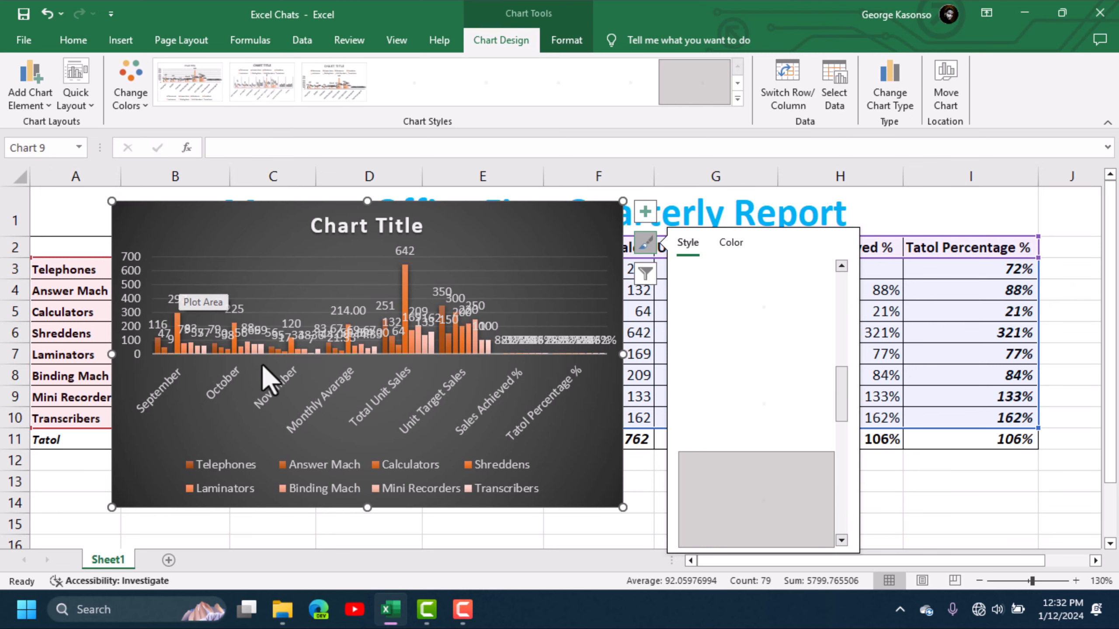
{"action": "left_click_drag", "start_coordinate": [499, 220], "coordinate": [938, 483]}
Step: Go through the row labels in column A, from Telephones down to the total row, to review the chart's product categories
{"action": "left_click", "coordinate": [60, 271]}
{"action": "left_click", "coordinate": [63, 290]}
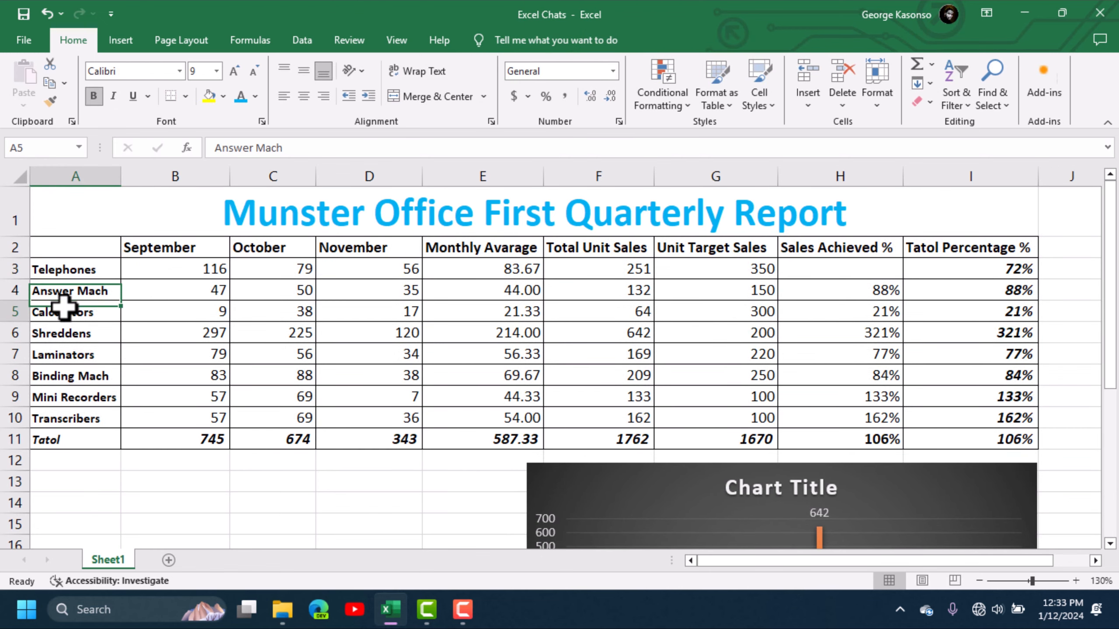
{"action": "left_click", "coordinate": [63, 312]}
{"action": "left_click", "coordinate": [62, 334]}
{"action": "left_click", "coordinate": [61, 369]}
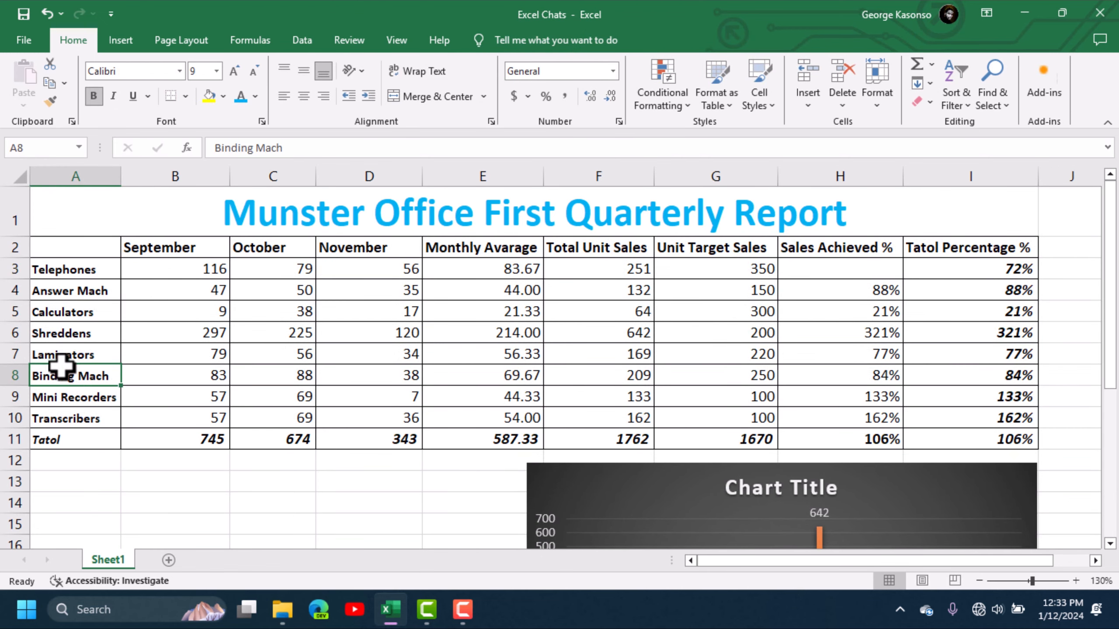
{"action": "left_click", "coordinate": [64, 397]}
{"action": "left_click", "coordinate": [64, 417]}
{"action": "left_click", "coordinate": [66, 439]}
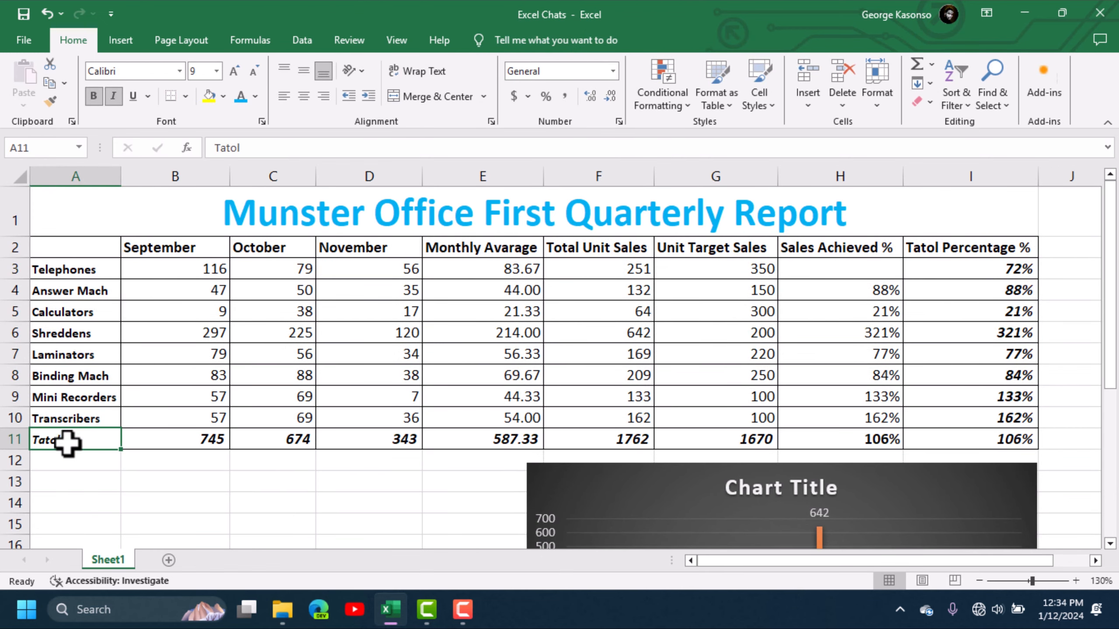
{"action": "left_click", "coordinate": [72, 272]}
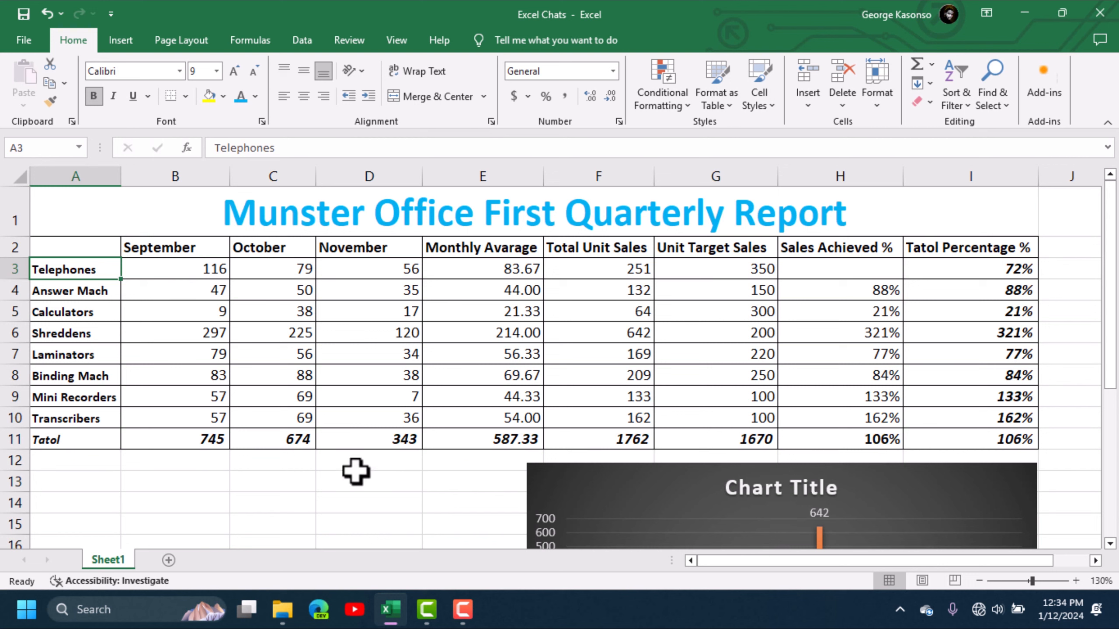
Step: Insert a 2-D line chart from B2:D3, covering the September to November headers and the Telephones figures
{"action": "left_click", "coordinate": [369, 502]}
{"action": "left_click_drag", "start_coordinate": [131, 248], "coordinate": [351, 266]}
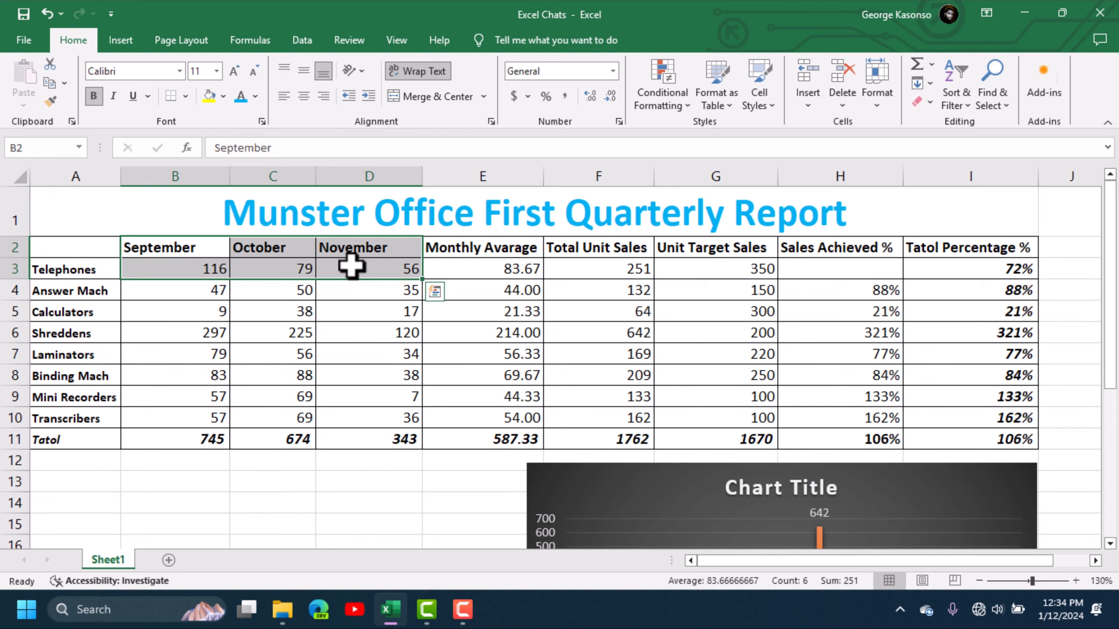
{"action": "left_click", "coordinate": [126, 40]}
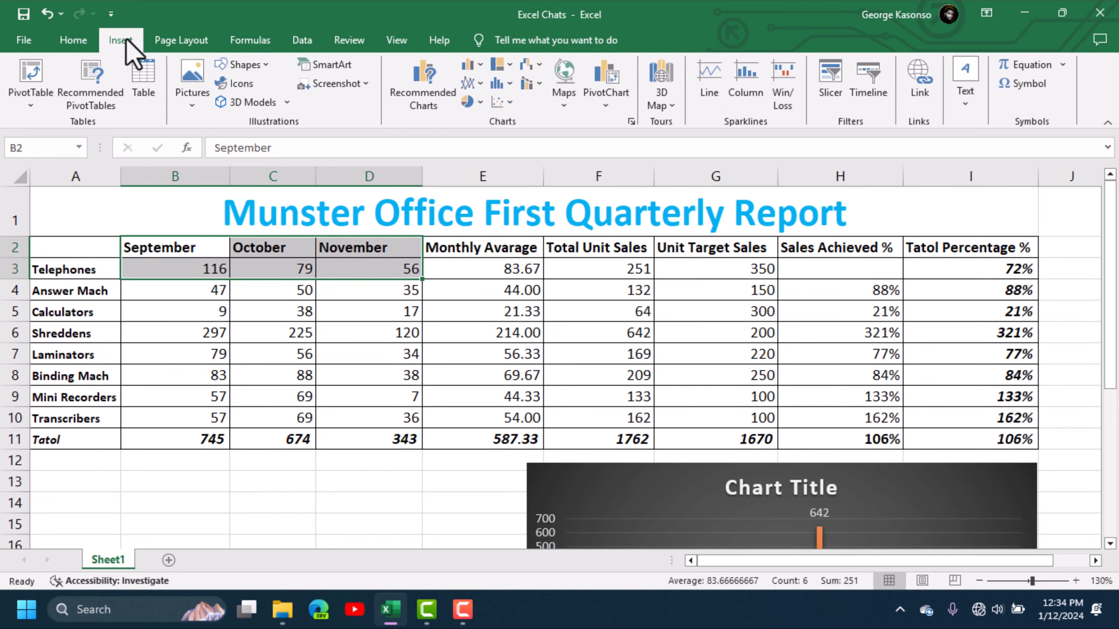
{"action": "left_click", "coordinate": [478, 84]}
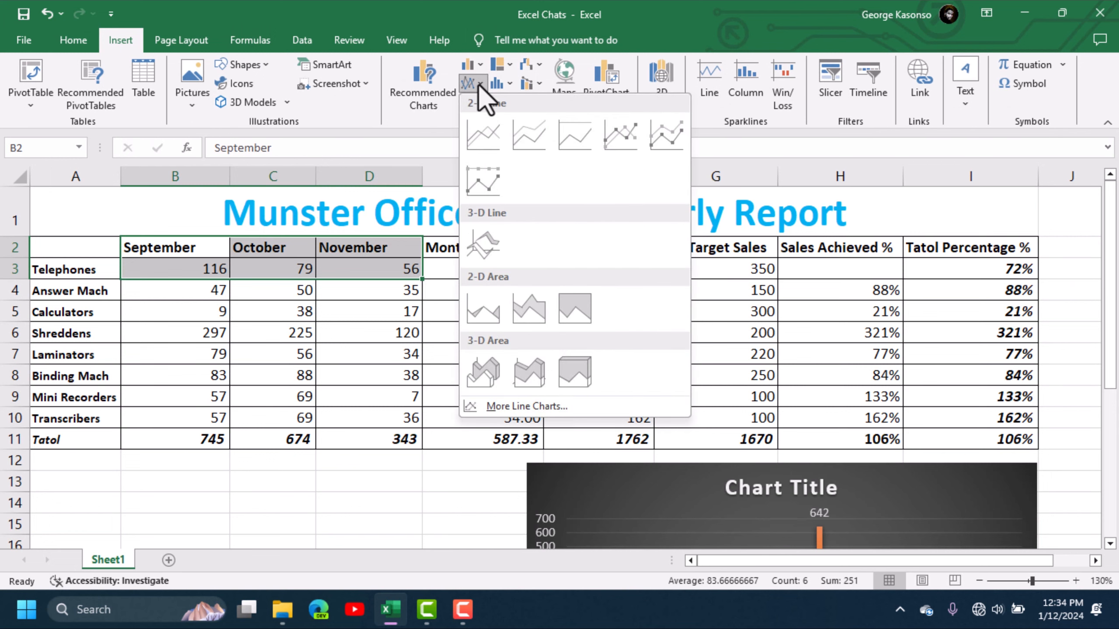
{"action": "left_click", "coordinate": [493, 130]}
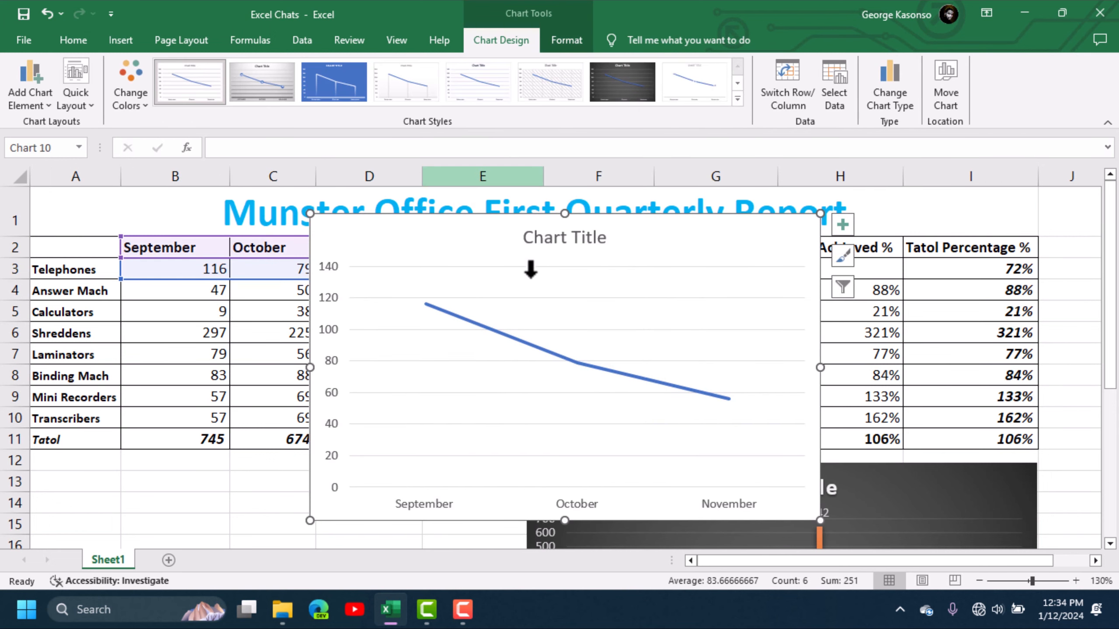
Step: Try the blue style on the line chart, give it the gray gradient style with value markers, and move it below the table beside the column chart
{"action": "left_click", "coordinate": [348, 83]}
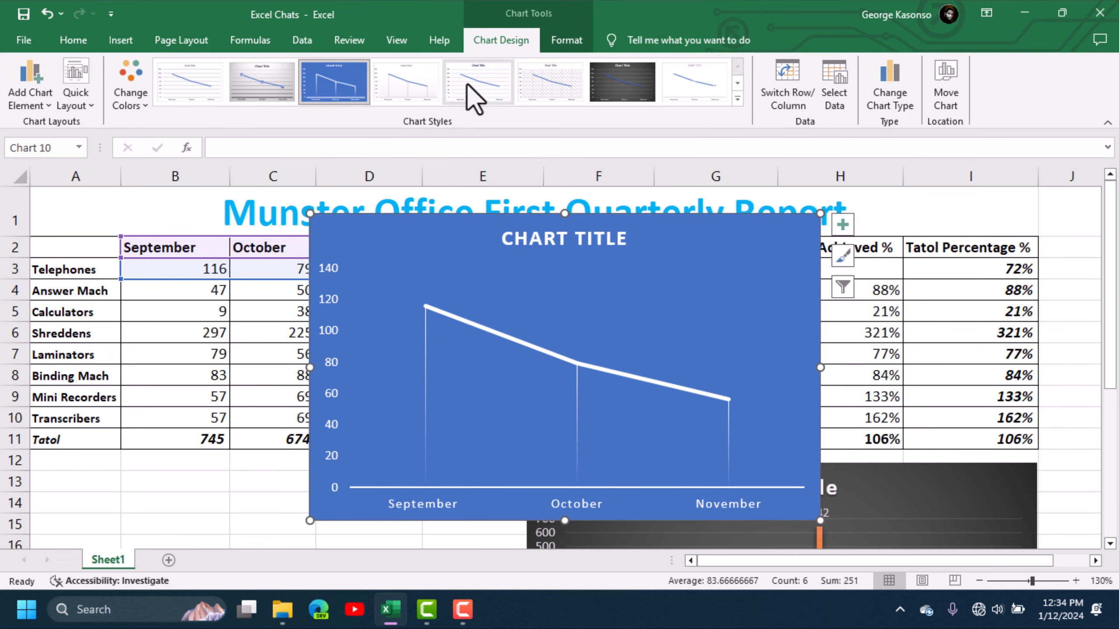
{"action": "left_click", "coordinate": [243, 74]}
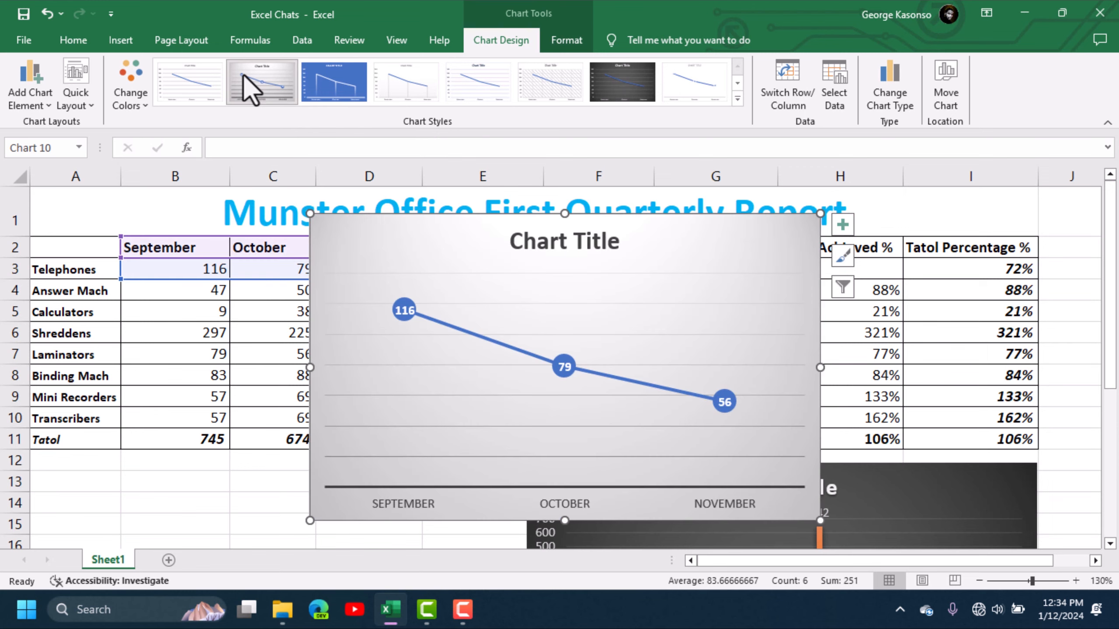
{"action": "left_click_drag", "start_coordinate": [649, 241], "coordinate": [346, 485]}
Step: Compare the points of the line chart with the Telephones figures for September, October and November in the table
{"action": "scroll", "coordinate": [392, 382], "scroll_direction": "down", "scroll_amount": 4}
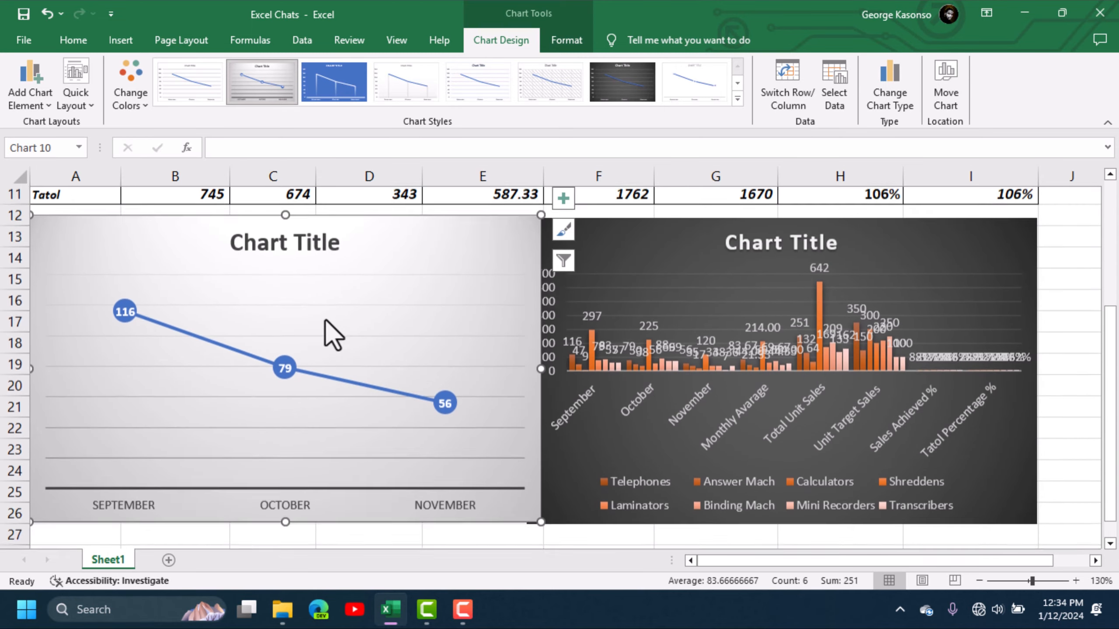
{"action": "scroll", "coordinate": [374, 339], "scroll_direction": "up", "scroll_amount": 4}
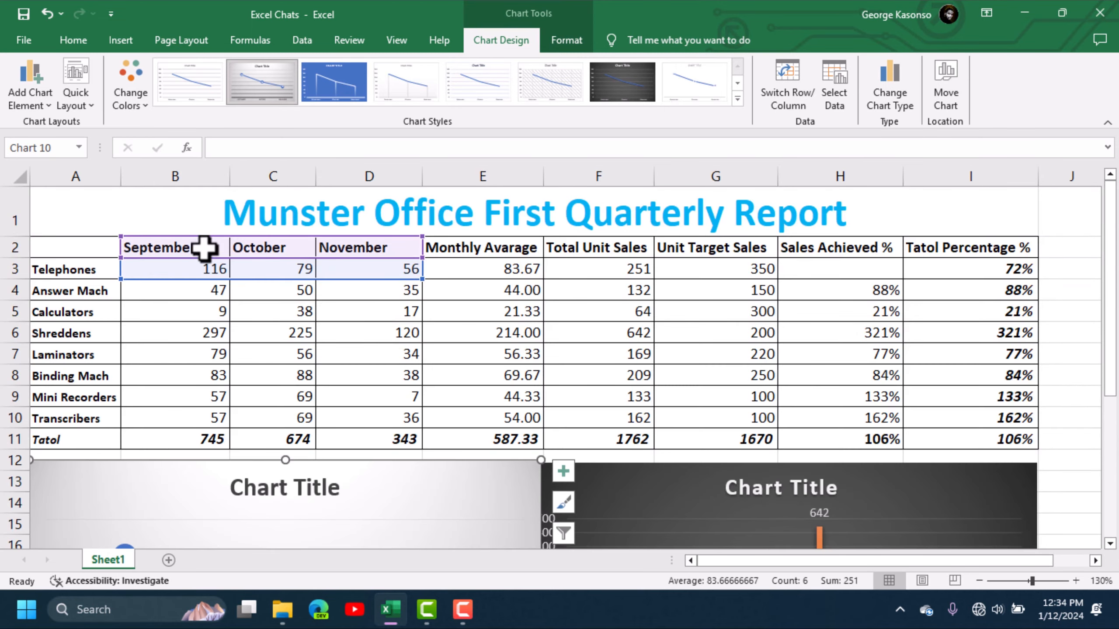
{"action": "scroll", "coordinate": [296, 358], "scroll_direction": "down", "scroll_amount": 1}
{"action": "scroll", "coordinate": [298, 362], "scroll_direction": "down", "scroll_amount": 3}
{"action": "scroll", "coordinate": [300, 357], "scroll_direction": "up", "scroll_amount": 3}
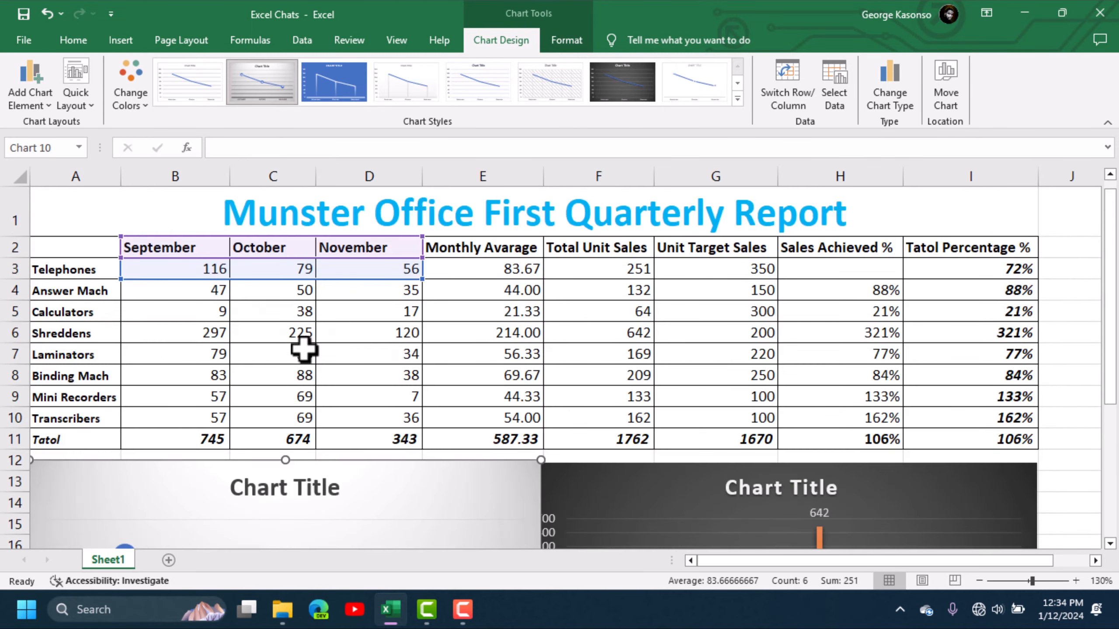
{"action": "scroll", "coordinate": [259, 300], "scroll_direction": "down", "scroll_amount": 1}
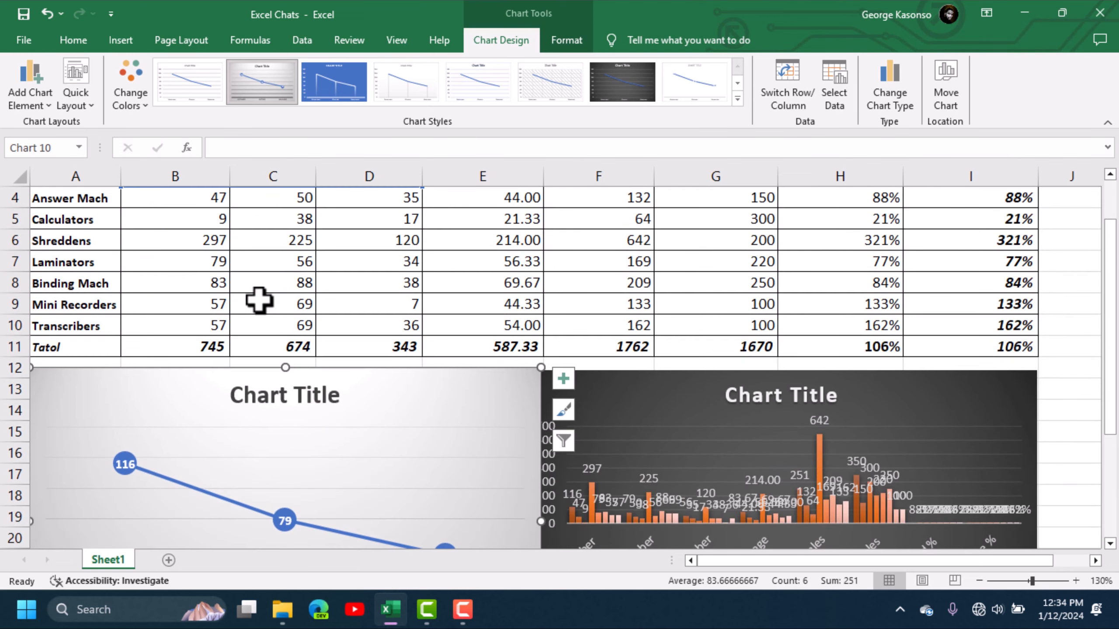
{"action": "scroll", "coordinate": [203, 289], "scroll_direction": "up", "scroll_amount": 1}
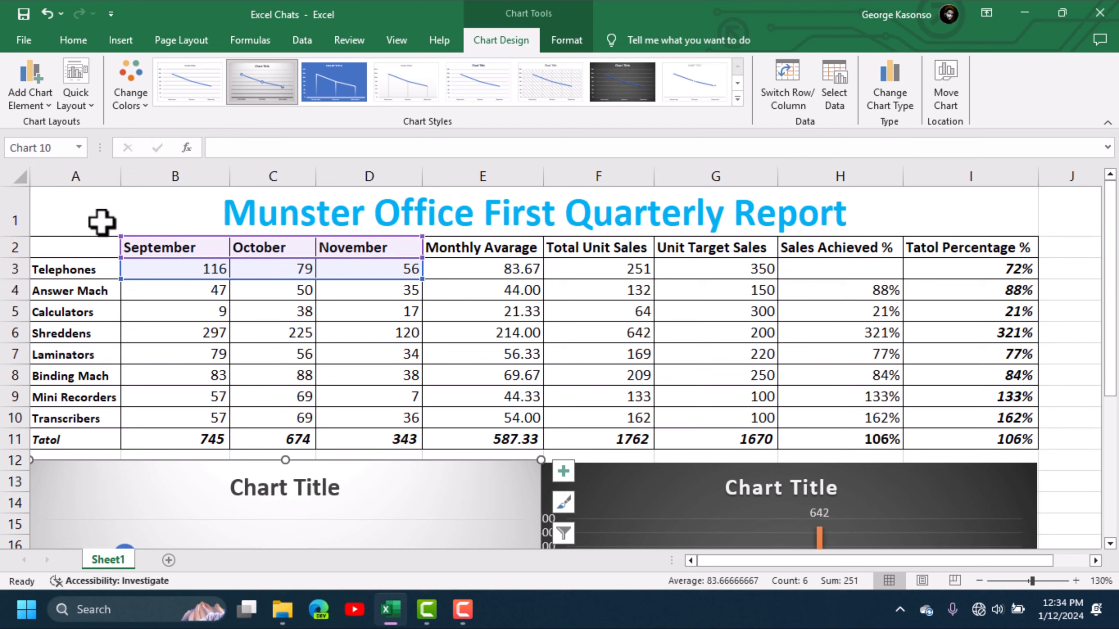
Step: Select the month headers B2:D2 together with the Laminators figures in B7:D7
{"action": "left_click", "coordinate": [157, 220]}
{"action": "left_click_drag", "start_coordinate": [150, 249], "coordinate": [338, 258]}
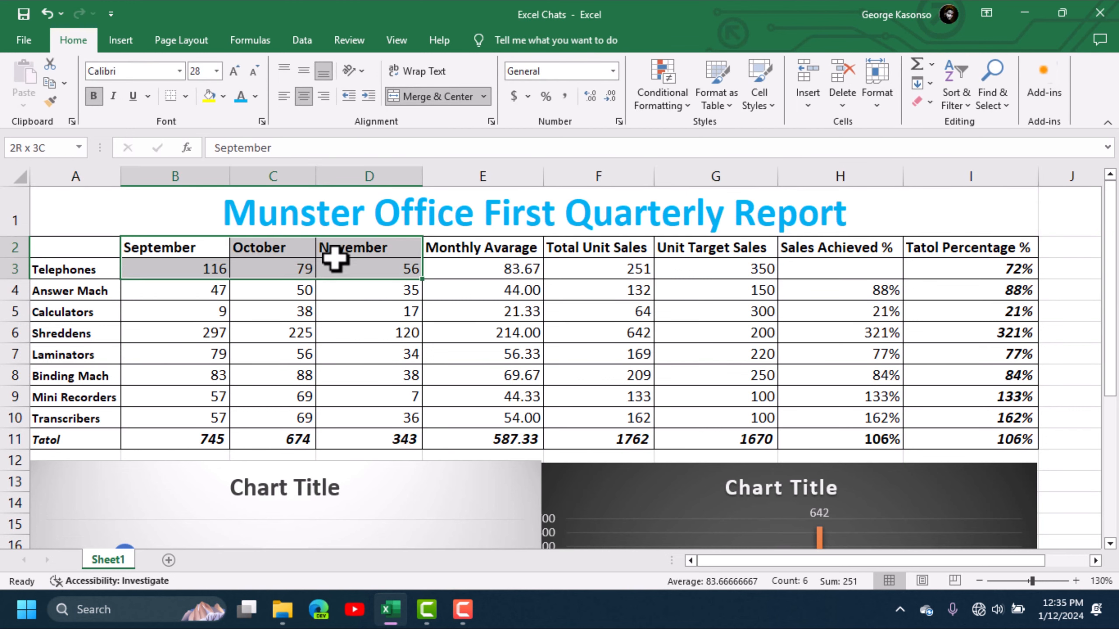
{"action": "scroll", "coordinate": [320, 339], "scroll_direction": "down", "scroll_amount": 1}
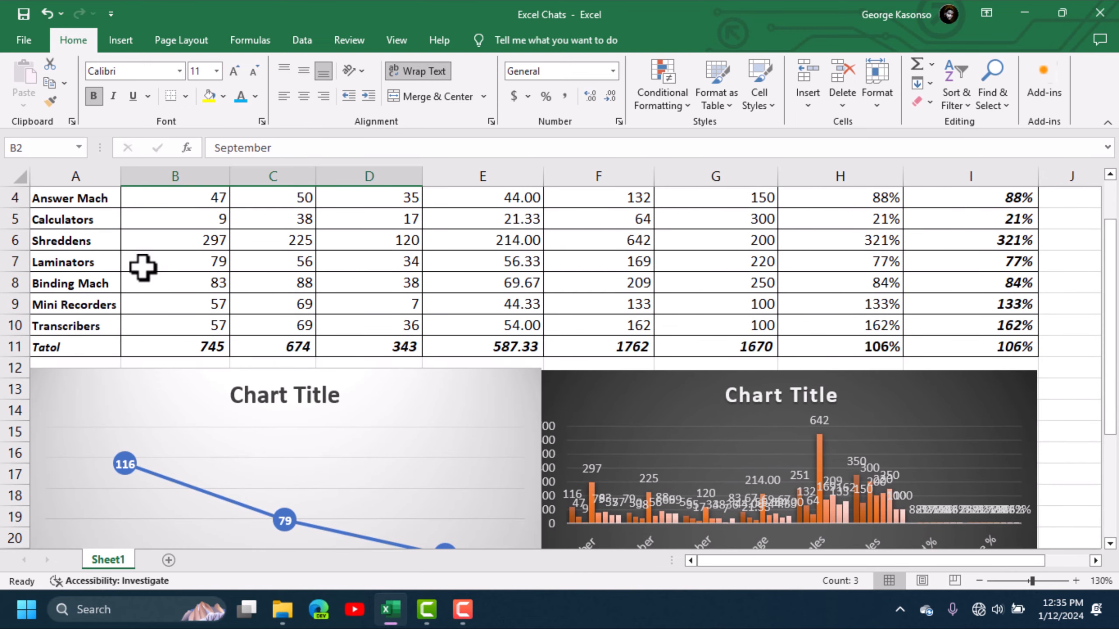
{"action": "scroll", "coordinate": [222, 216], "scroll_direction": "up", "scroll_amount": 1}
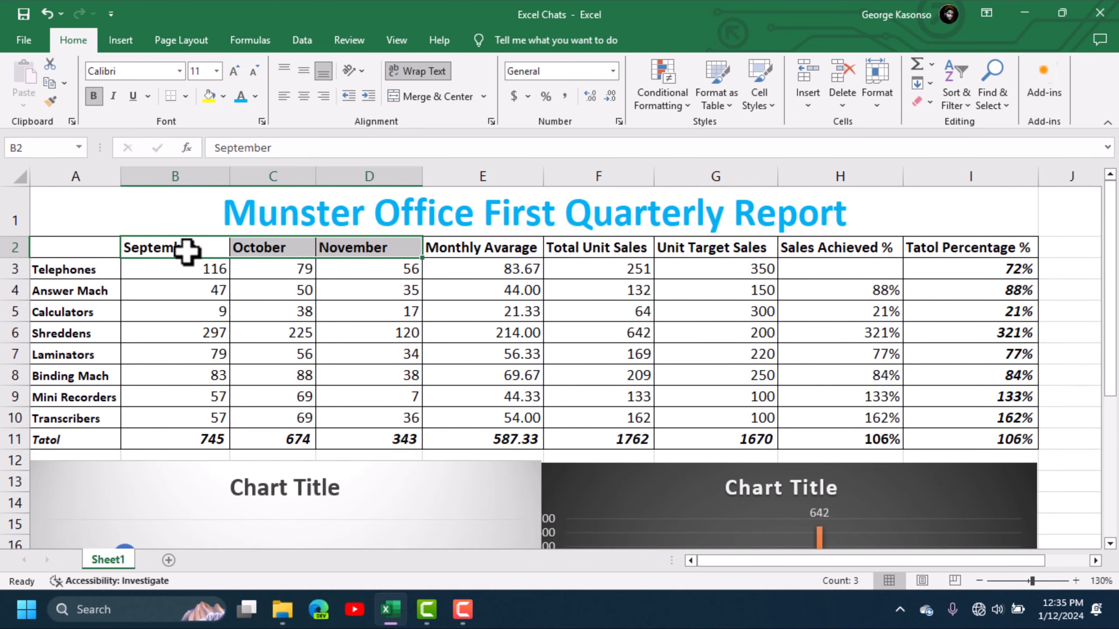
{"action": "scroll", "coordinate": [232, 315], "scroll_direction": "down", "scroll_amount": 2}
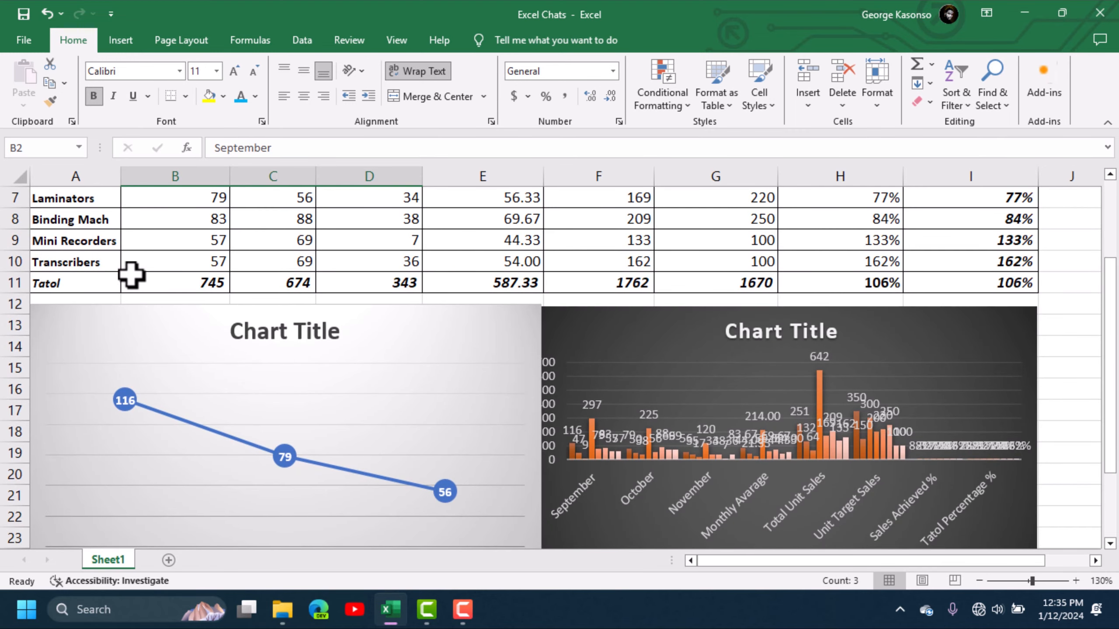
{"action": "scroll", "coordinate": [146, 271], "scroll_direction": "up", "scroll_amount": 1}
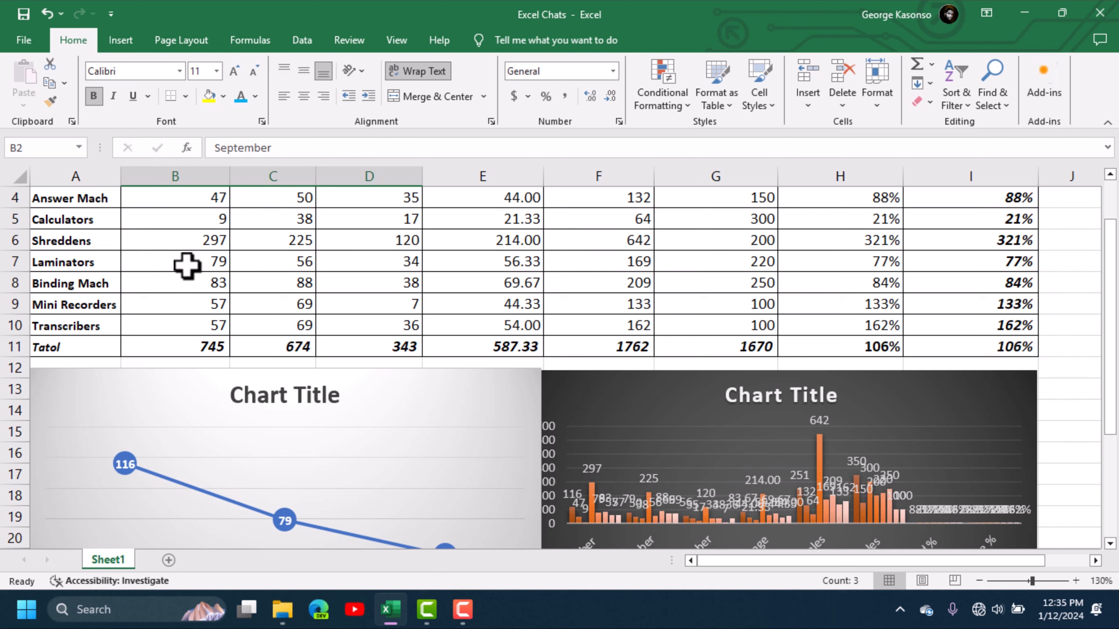
{"action": "left_click_drag", "start_coordinate": [190, 264], "coordinate": [354, 264]}
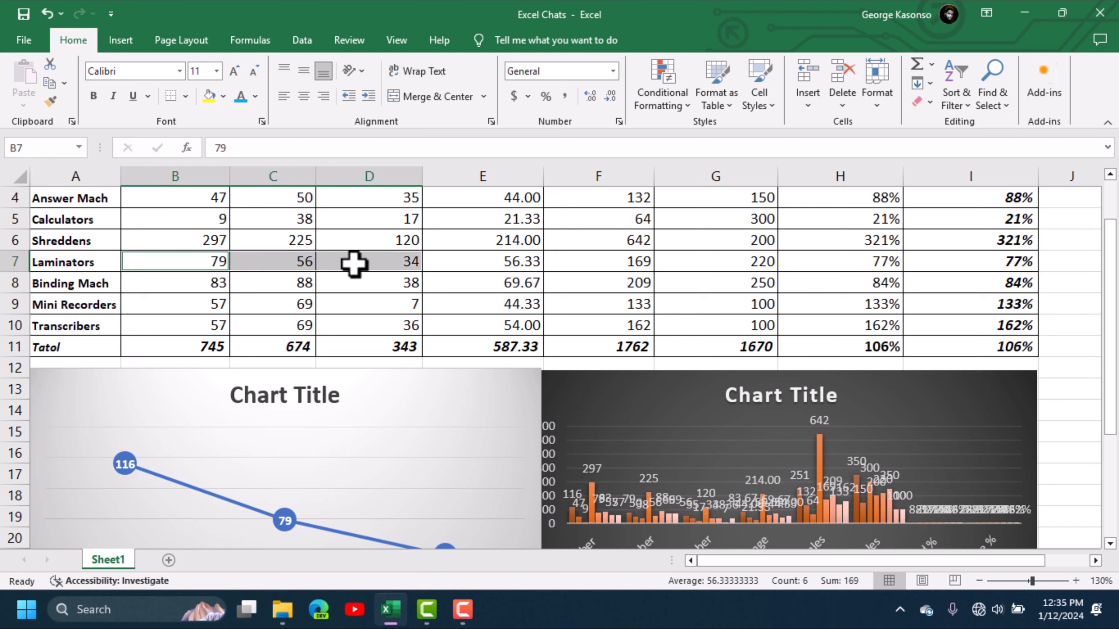
{"action": "scroll", "coordinate": [347, 260], "scroll_direction": "up", "scroll_amount": 1}
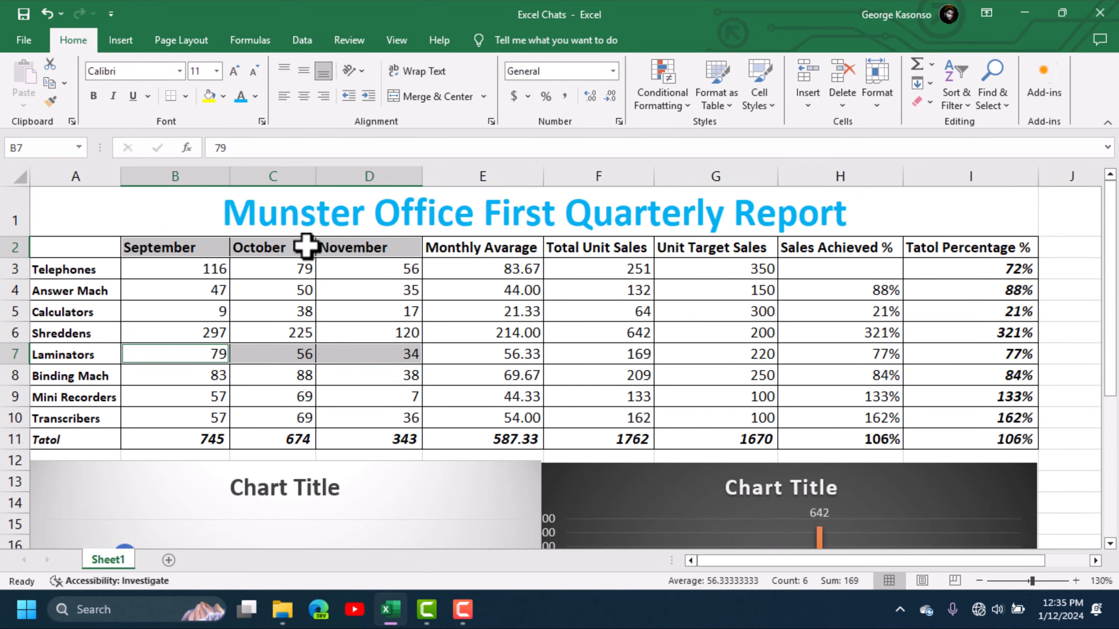
Step: Insert a 3-D pie chart of the selected Laminators data and, after trying the dark style, give it the light gray style with percentage labels
{"action": "left_click", "coordinate": [126, 44]}
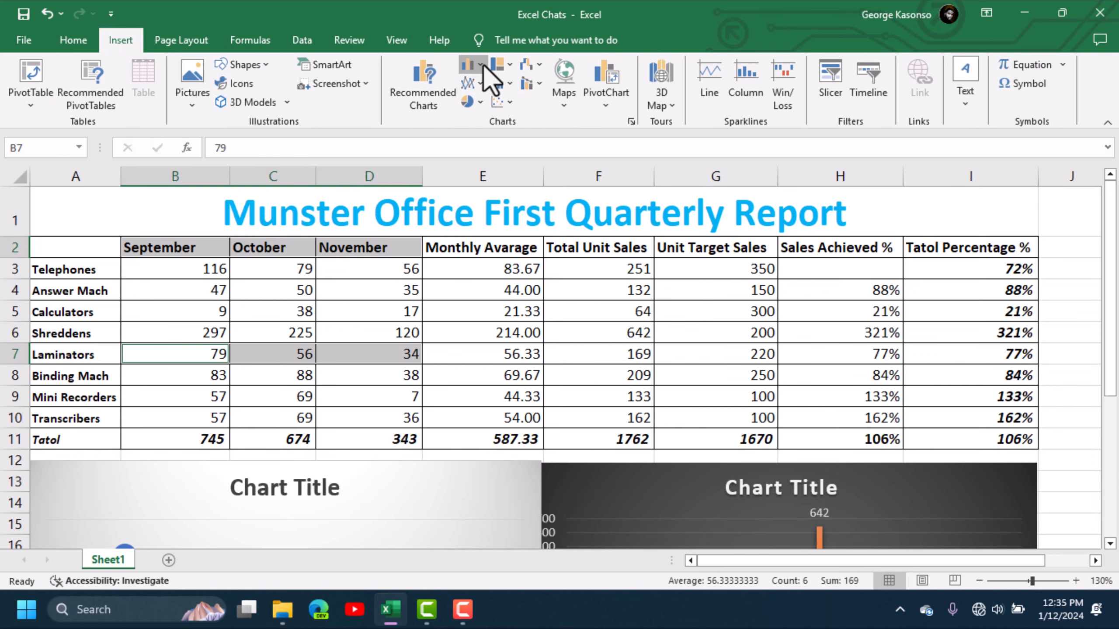
{"action": "left_click", "coordinate": [484, 65]}
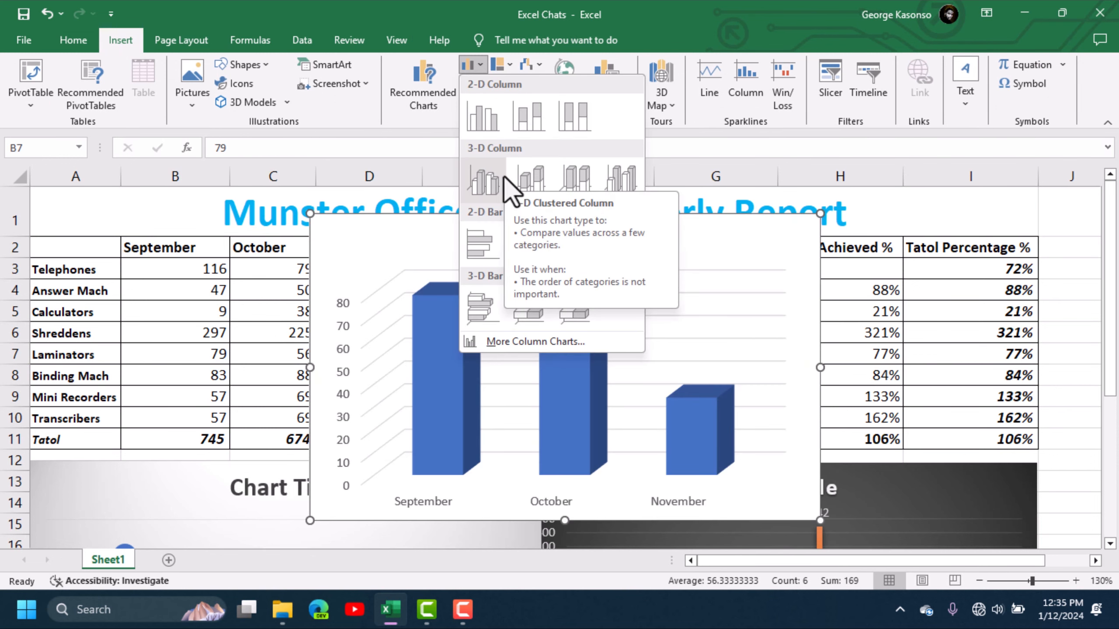
{"action": "left_click", "coordinate": [433, 120]}
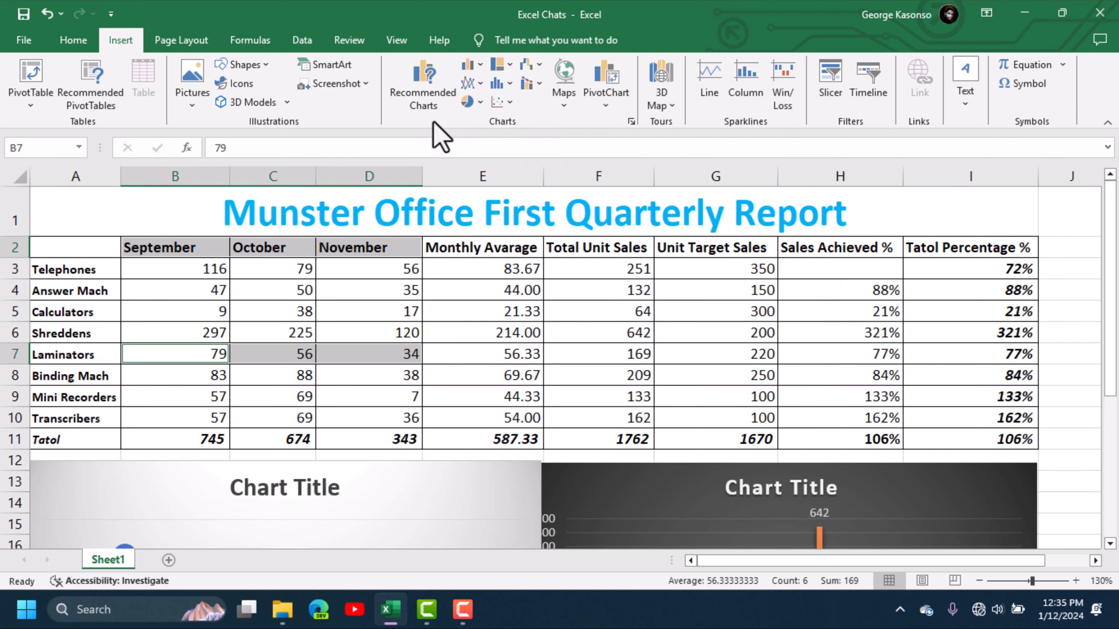
{"action": "left_click", "coordinate": [509, 85]}
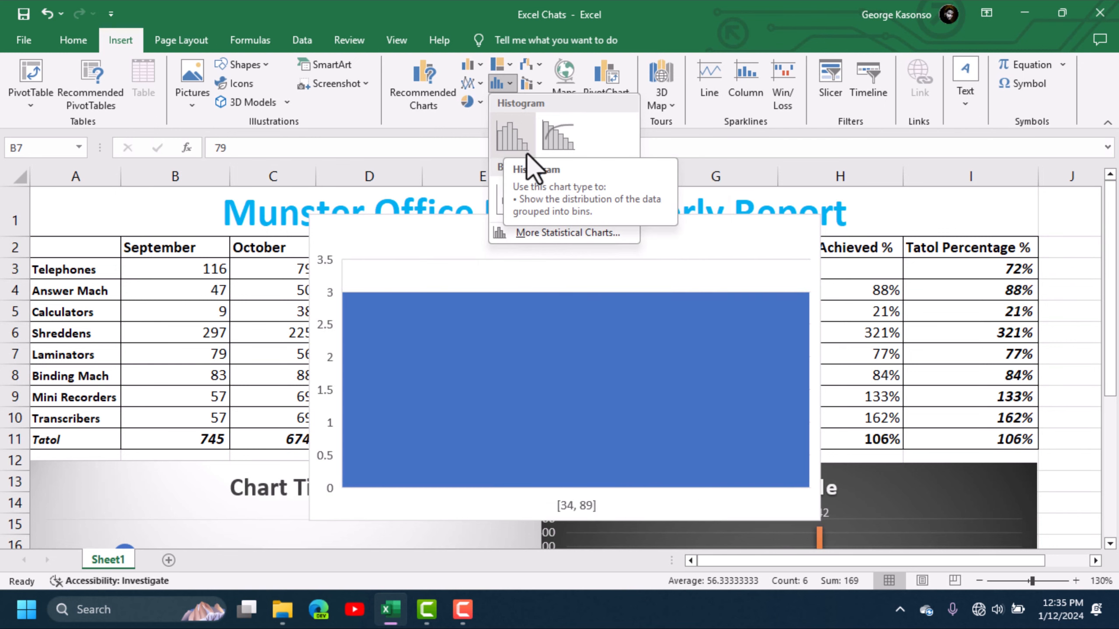
{"action": "left_click", "coordinate": [470, 100]}
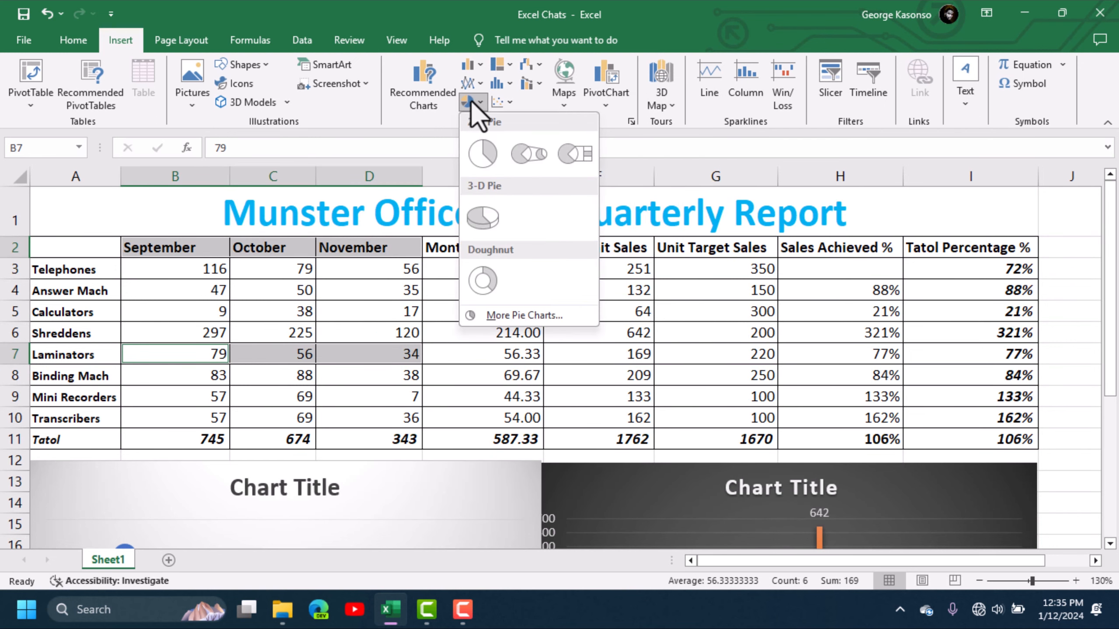
{"action": "left_click", "coordinate": [484, 226]}
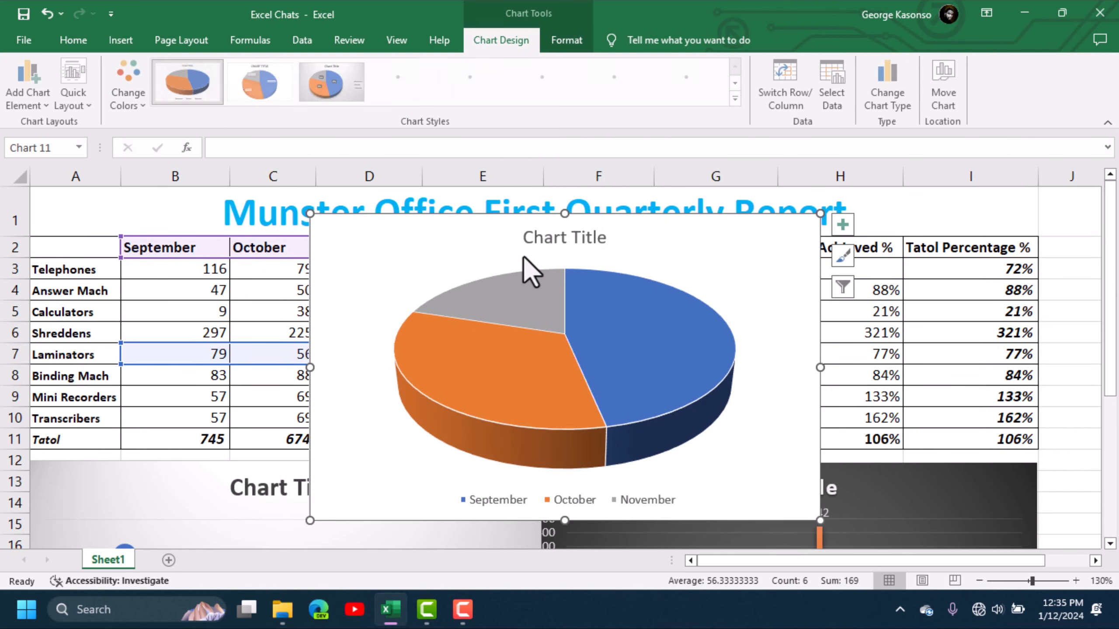
{"action": "left_click", "coordinate": [625, 86]}
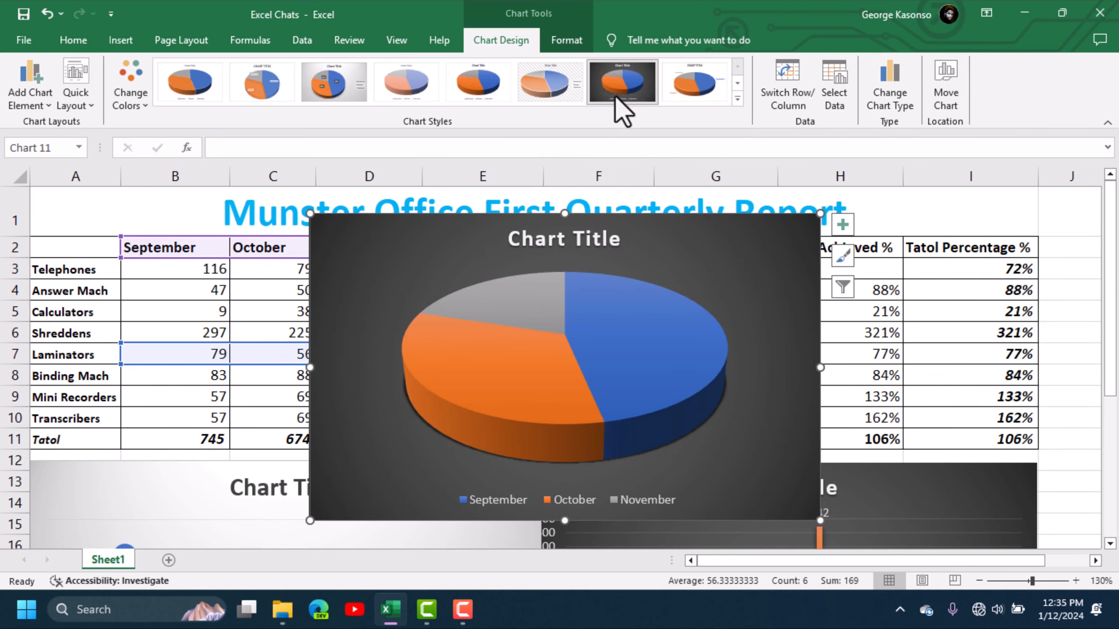
{"action": "left_click", "coordinate": [334, 88]}
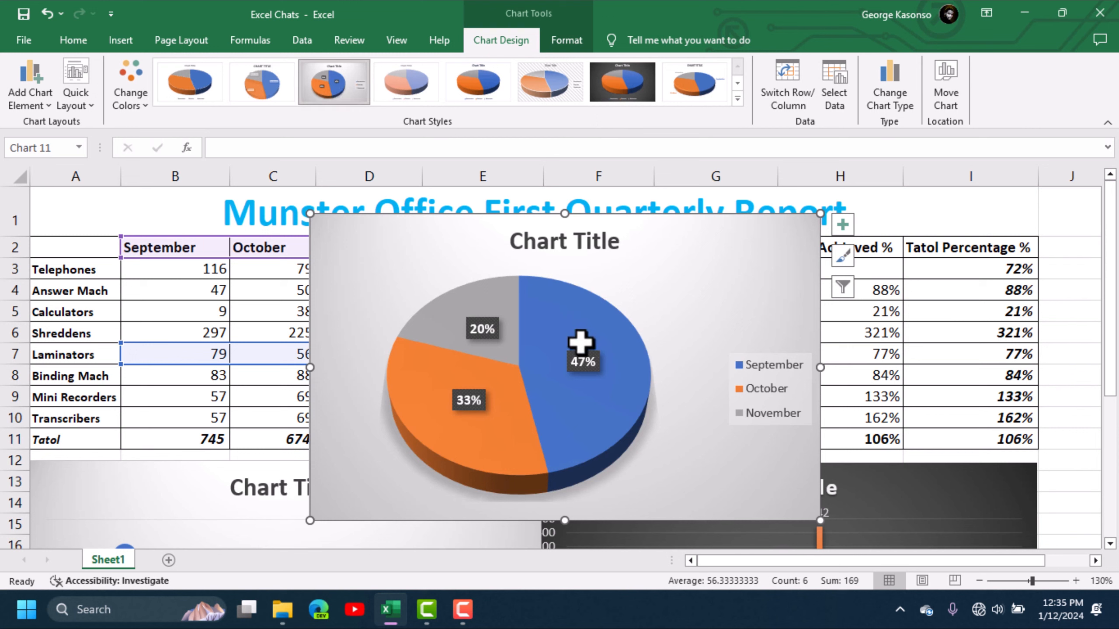
Step: Replace the pie chart's placeholder title with "Laminators"
{"action": "double_click", "coordinate": [592, 242]}
{"action": "double_click", "coordinate": [594, 242]}
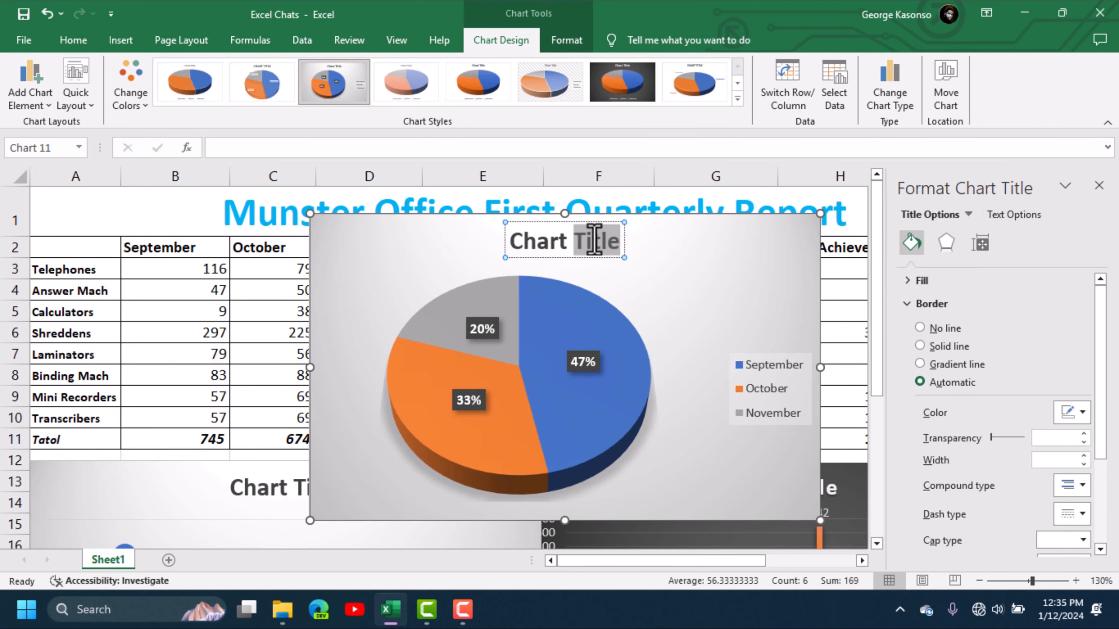
{"action": "triple_click", "coordinate": [594, 241]}
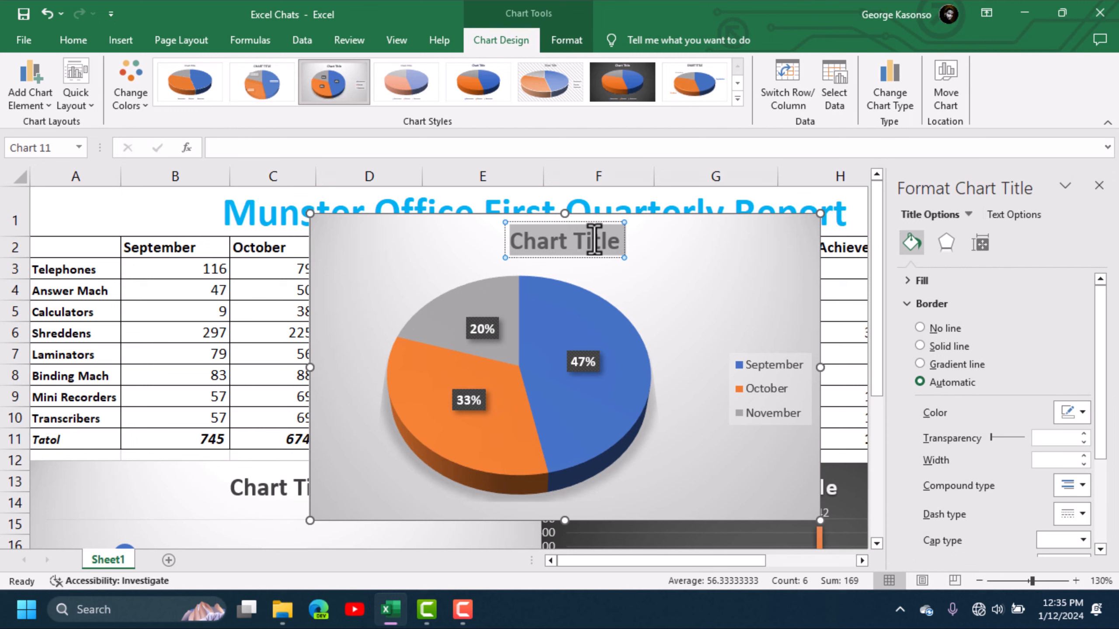
{"action": "key", "text": "BackSpace"}
{"action": "type", "text": "Lamina"}
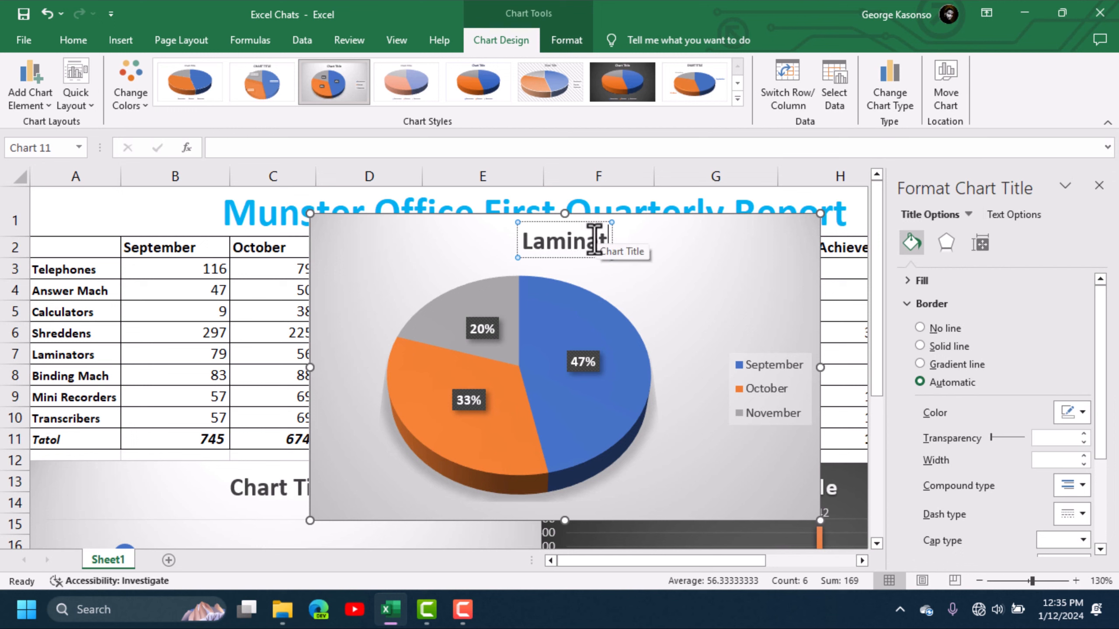
{"action": "type", "text": "tord"}
{"action": "key", "text": "BackSpace"}
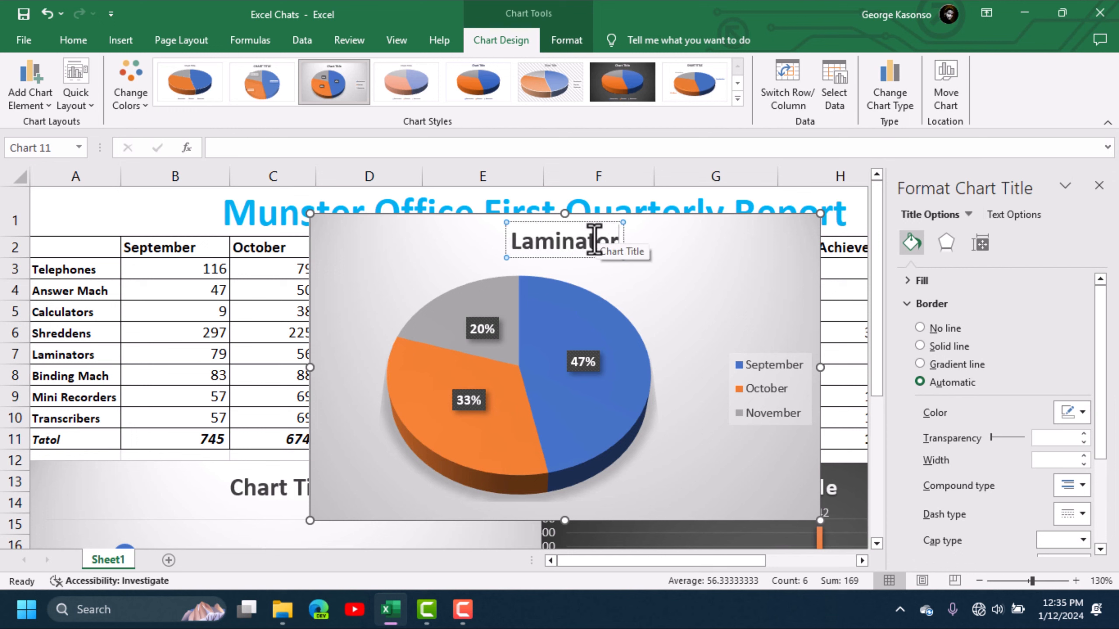
{"action": "type", "text": "s"}
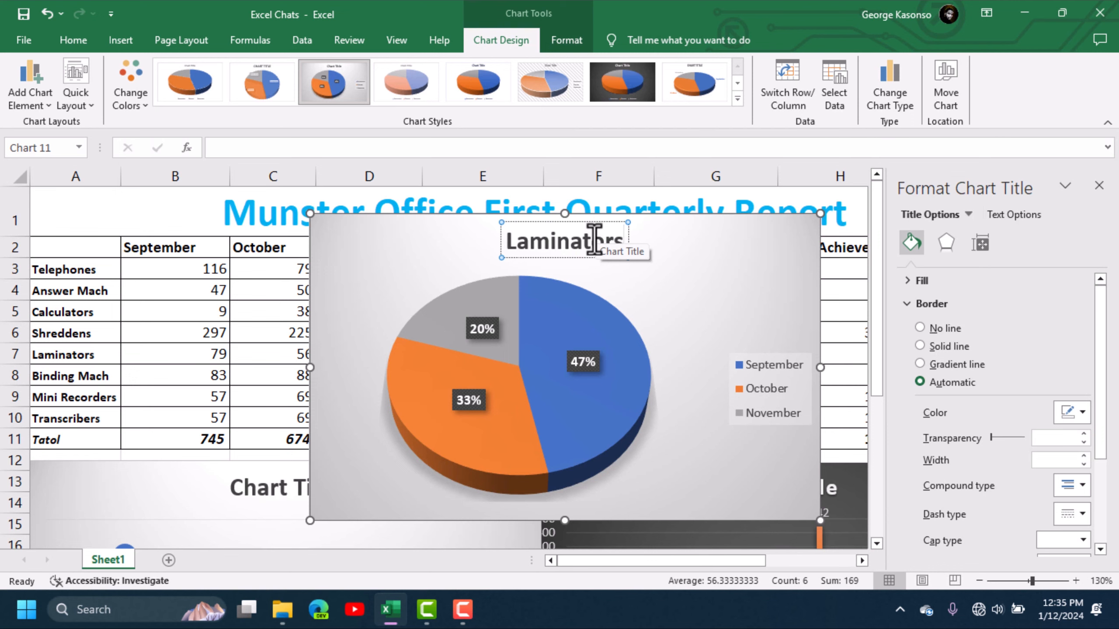
{"action": "left_click", "coordinate": [699, 240]}
Step: Replace the line chart's placeholder title with "Telephones" and move the chart further down the sheet, clear of the pie chart
{"action": "scroll", "coordinate": [653, 279], "scroll_direction": "down", "scroll_amount": 1}
{"action": "scroll", "coordinate": [617, 251], "scroll_direction": "down", "scroll_amount": 2}
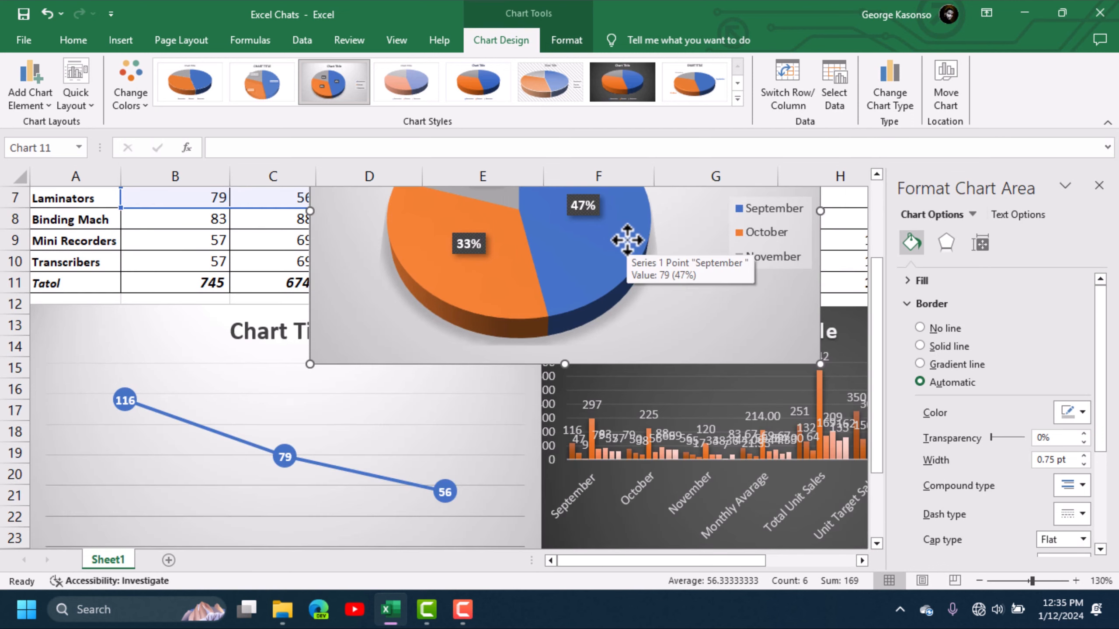
{"action": "scroll", "coordinate": [617, 247], "scroll_direction": "down", "scroll_amount": 3, "text": "ctrl"}
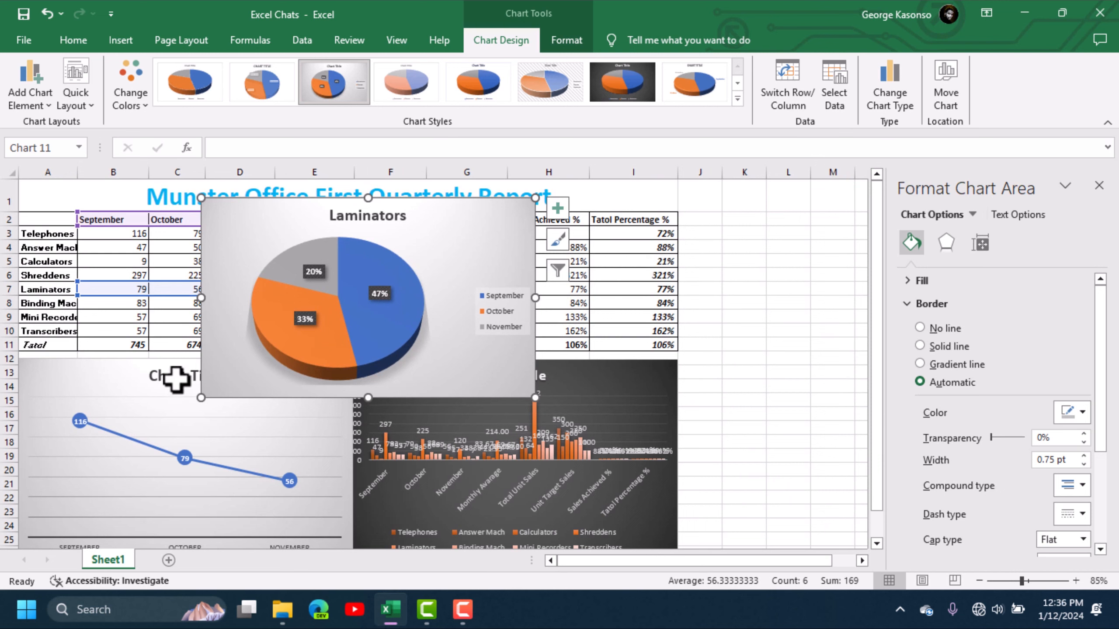
{"action": "left_click", "coordinate": [175, 376]}
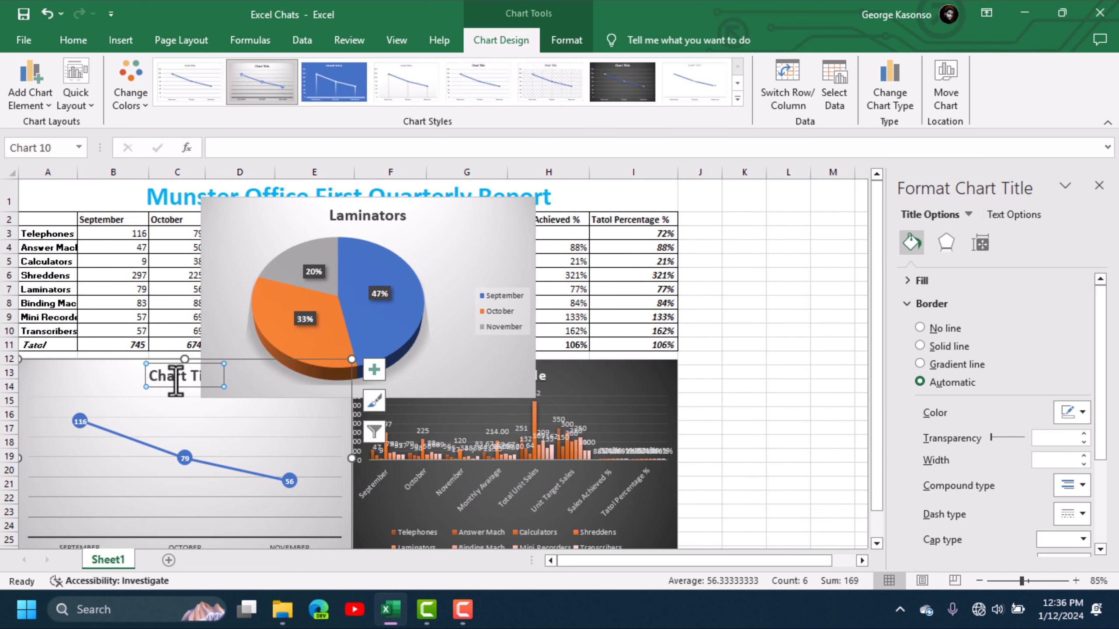
{"action": "double_click", "coordinate": [169, 376]}
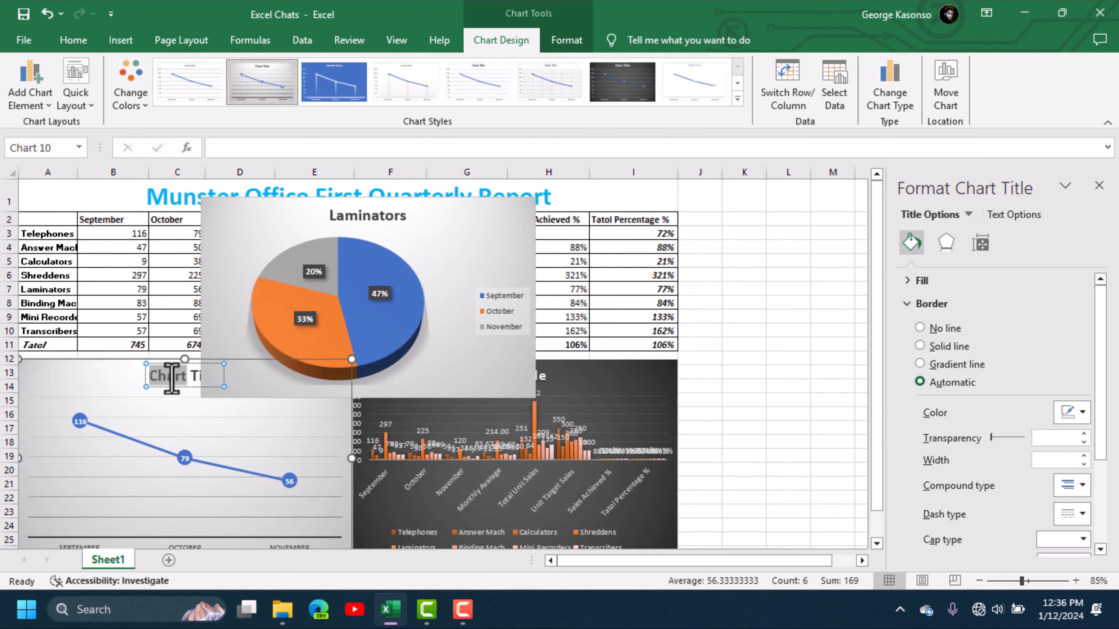
{"action": "type", "text": "Telepho"}
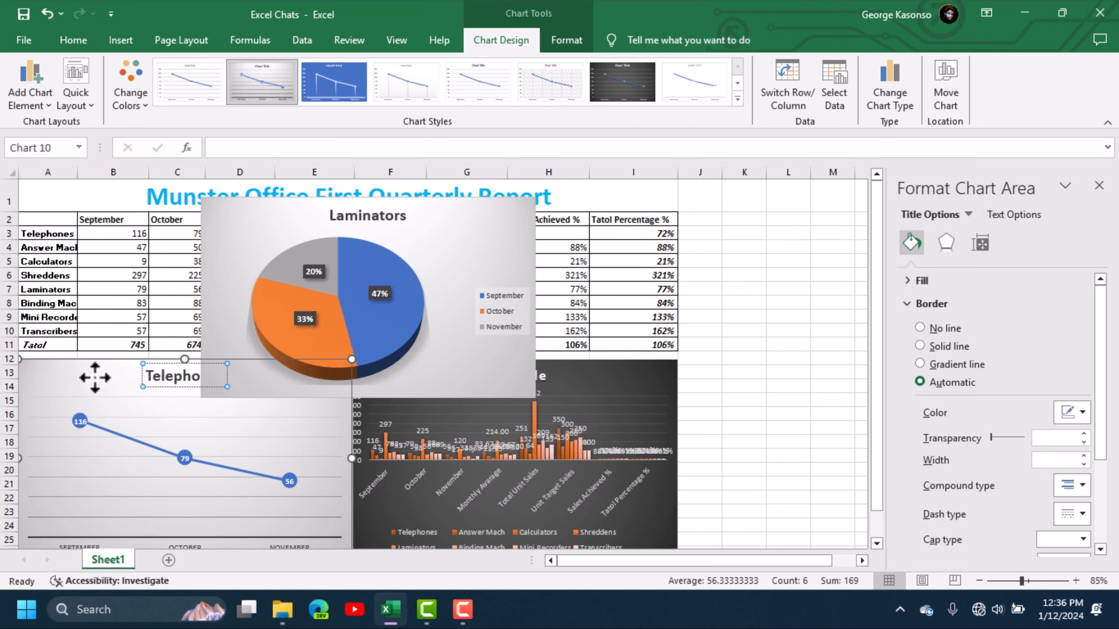
{"action": "left_click_drag", "start_coordinate": [95, 377], "coordinate": [67, 425]}
{"action": "left_click", "coordinate": [430, 192]}
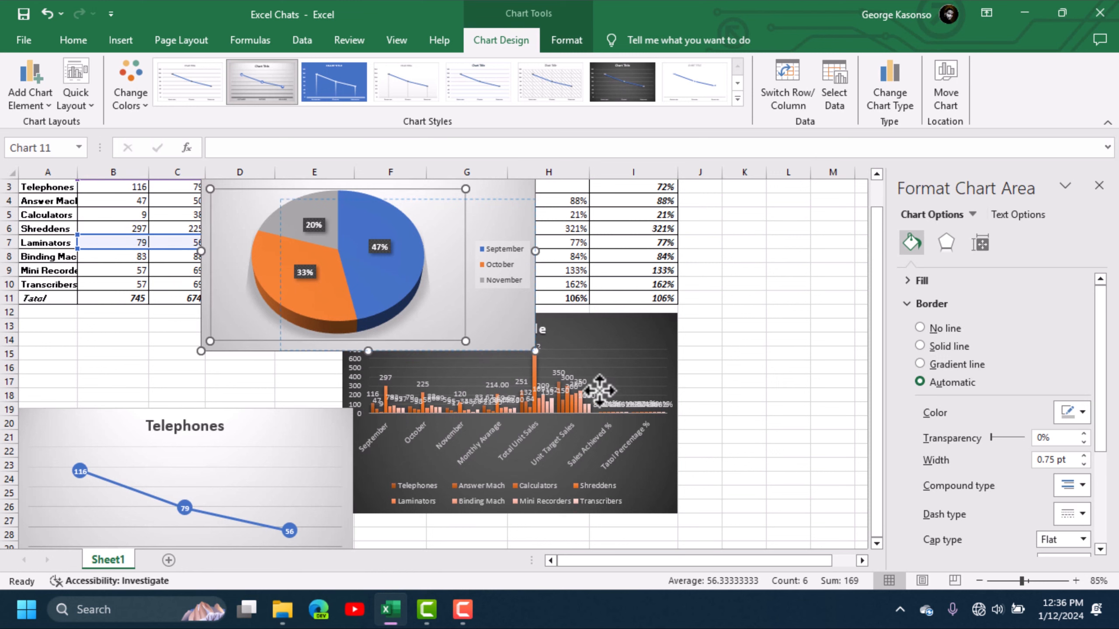
{"action": "left_click_drag", "start_coordinate": [690, 441], "coordinate": [652, 444]}
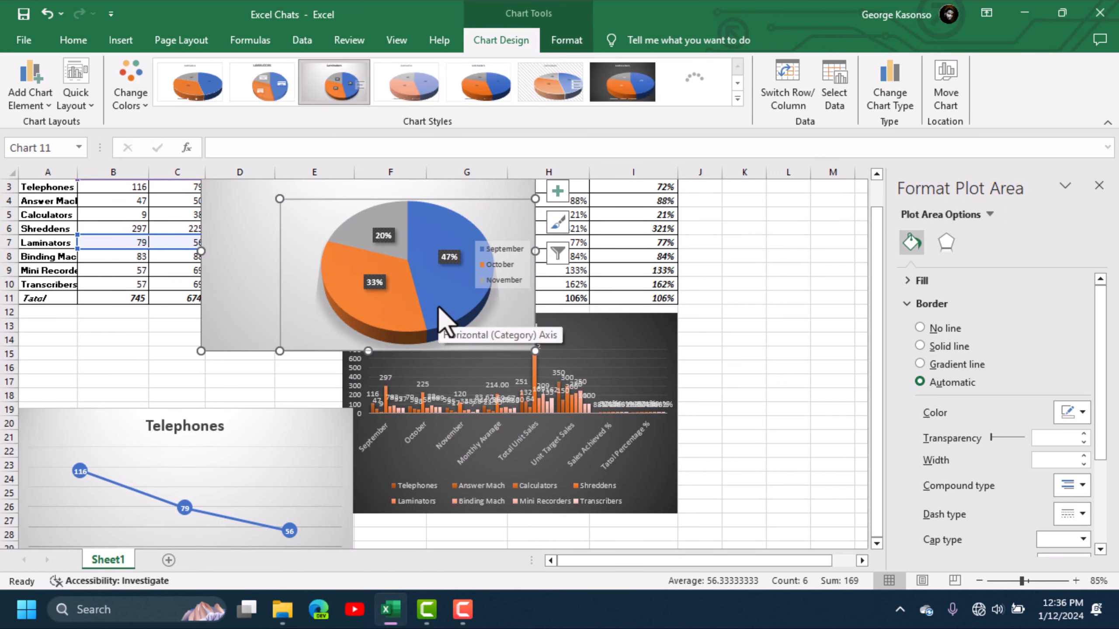
{"action": "key", "text": "ctrl+z"}
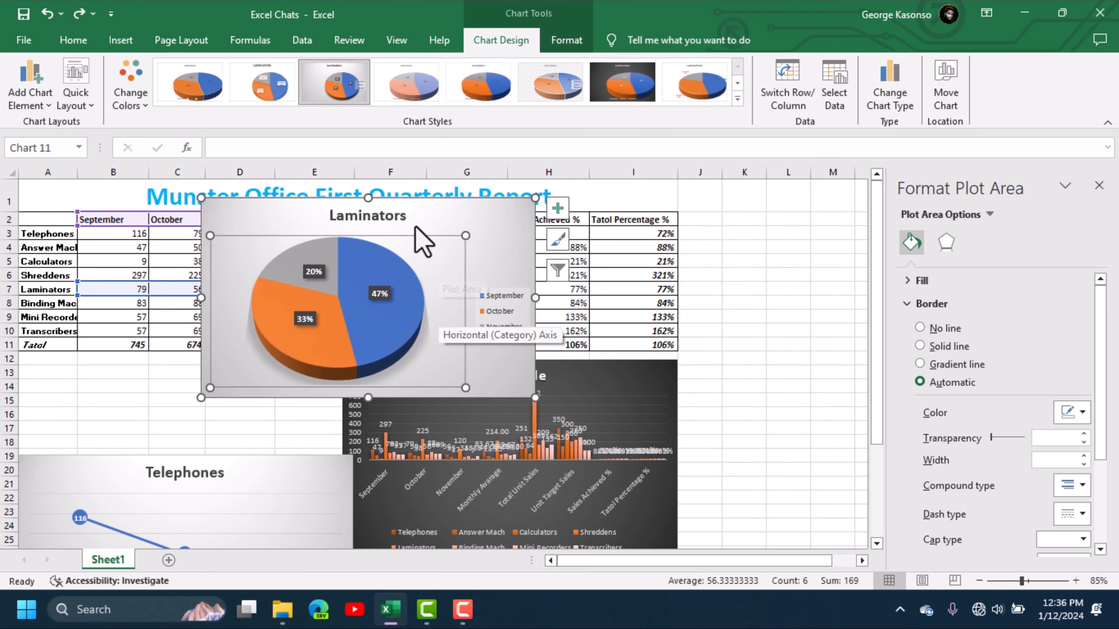
Step: Move the whole Laminators pie chart off the sales table to the area below the column chart
{"action": "left_click_drag", "start_coordinate": [432, 213], "coordinate": [356, 568]}
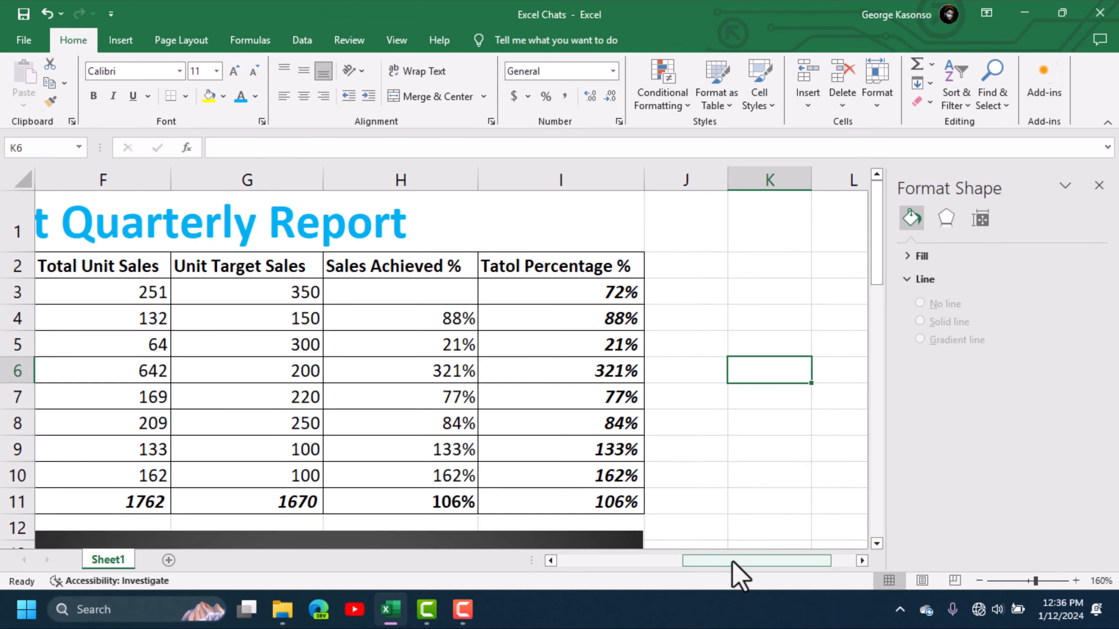
Step: Select the month headers B2:D2 together with the Shreddens figures in B6:D6
{"action": "left_click_drag", "start_coordinate": [739, 575], "coordinate": [535, 566]}
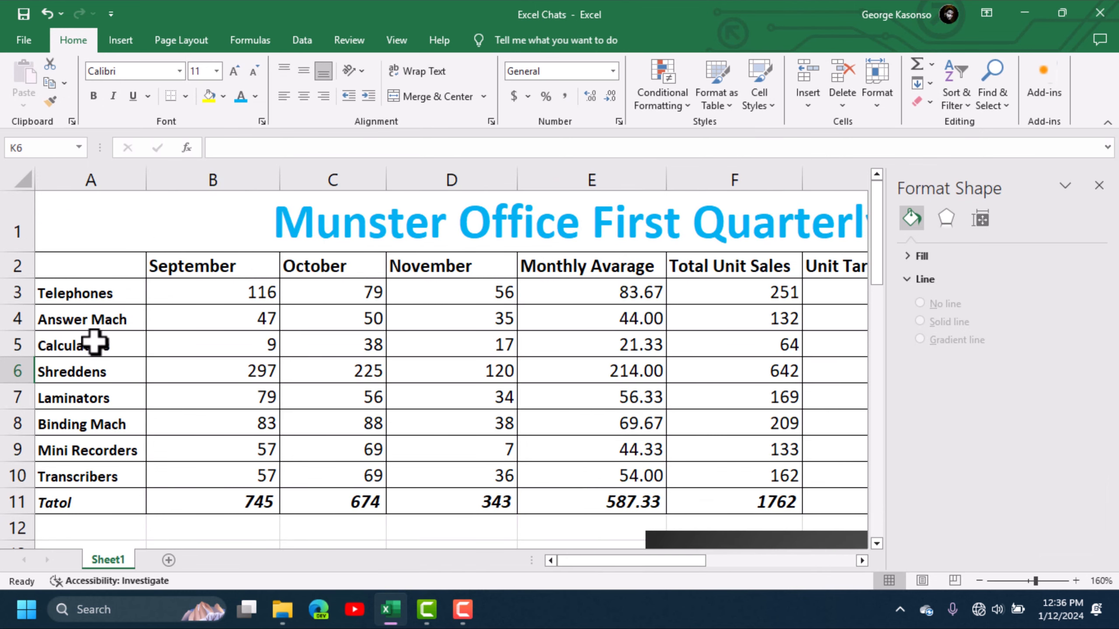
{"action": "left_click", "coordinate": [95, 344]}
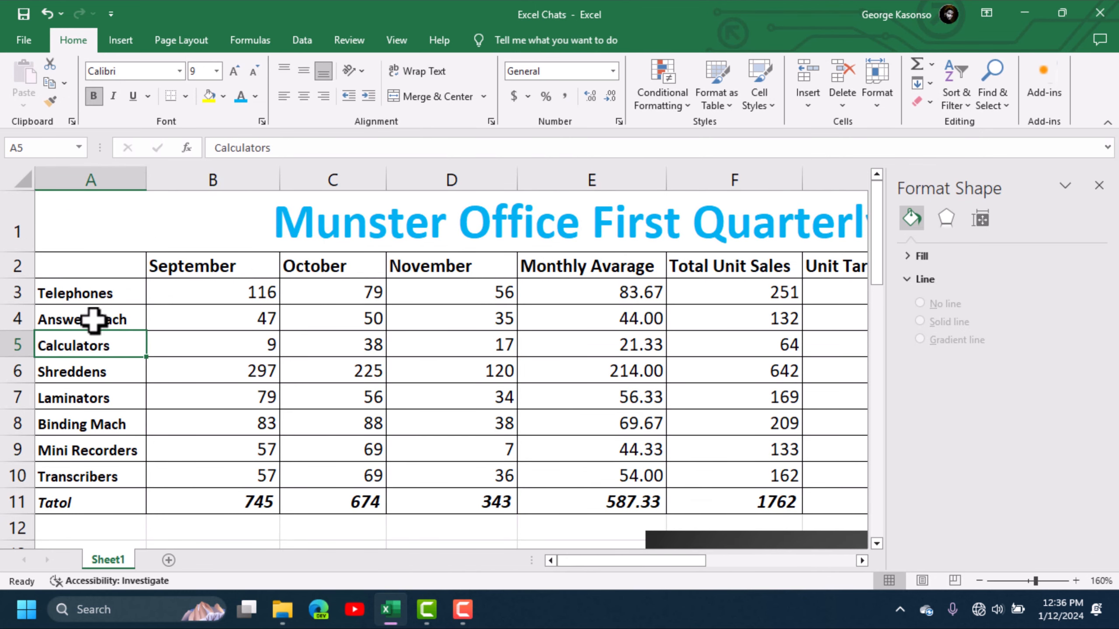
{"action": "left_click", "coordinate": [203, 264]}
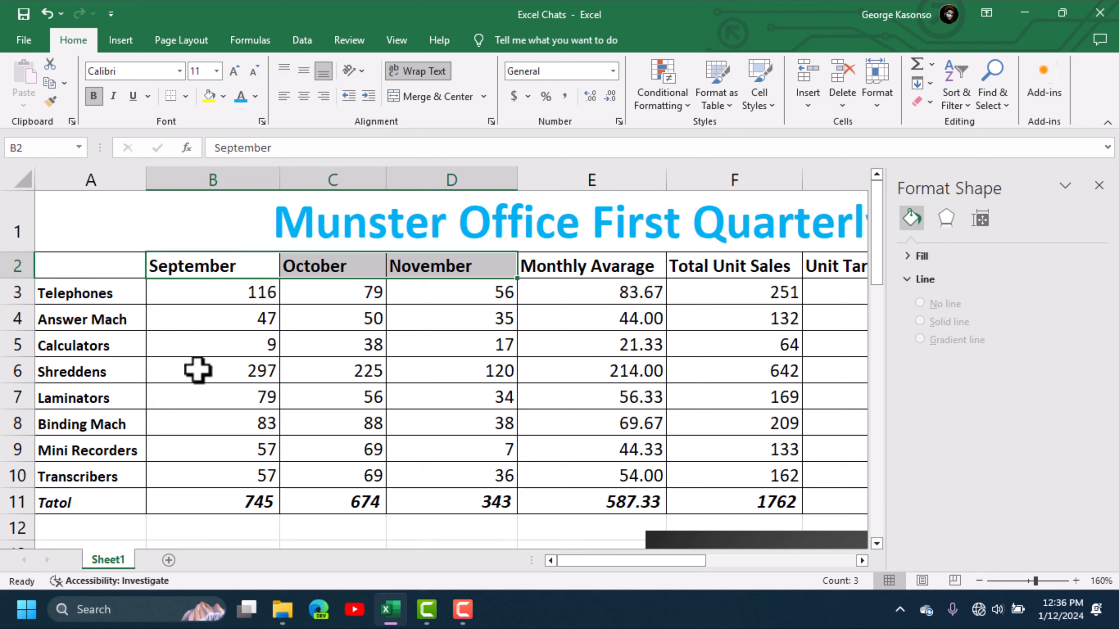
{"action": "left_click_drag", "start_coordinate": [198, 371], "coordinate": [458, 371]}
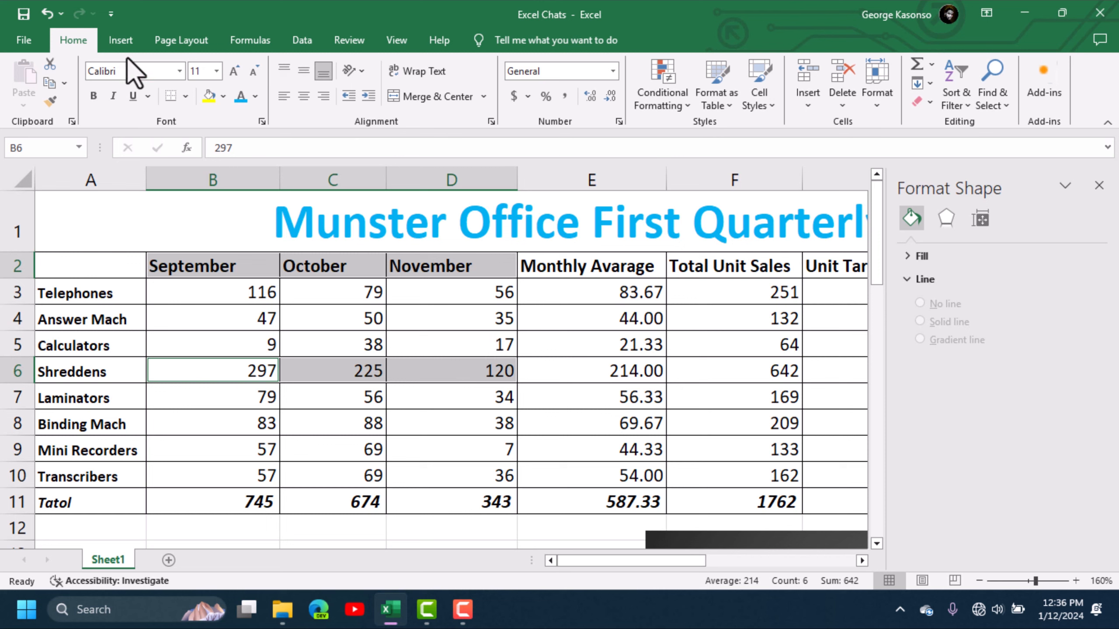
Step: Insert a funnel chart of the selected Shreddens data and place it beside the column chart, clear of the table
{"action": "left_click", "coordinate": [123, 42]}
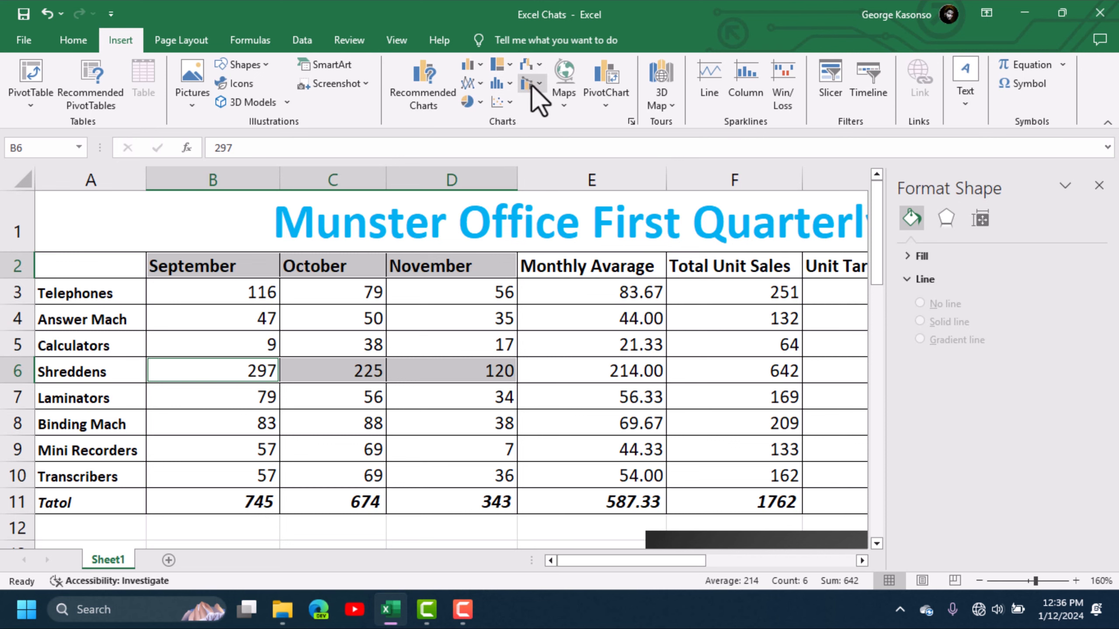
{"action": "left_click", "coordinate": [545, 66]}
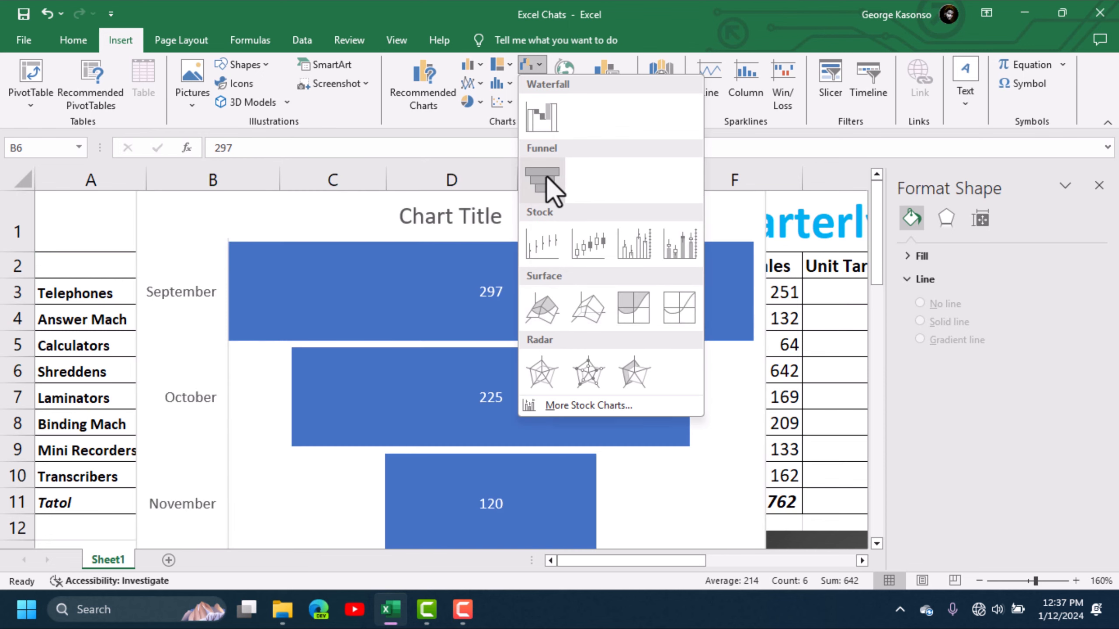
{"action": "left_click", "coordinate": [546, 176]}
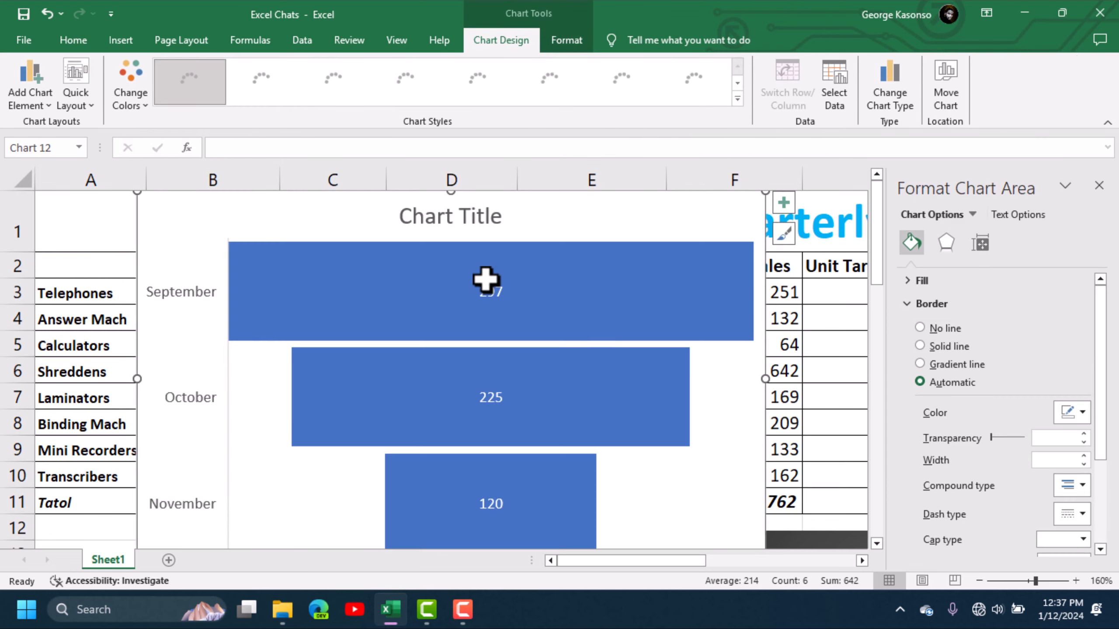
{"action": "scroll", "coordinate": [486, 280], "scroll_direction": "down", "scroll_amount": 7}
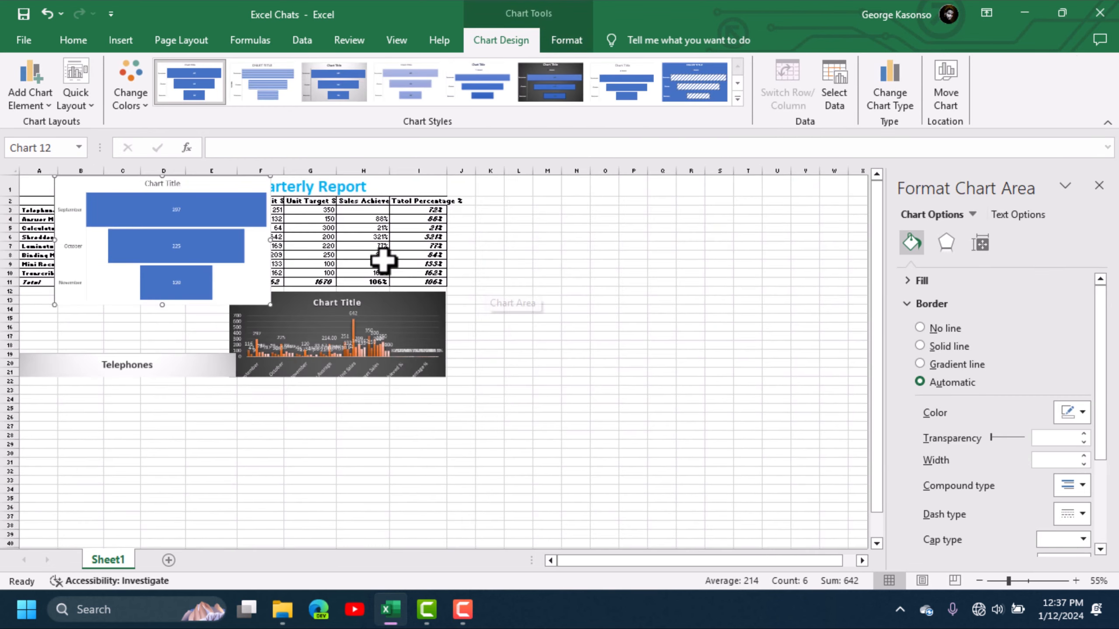
{"action": "left_click_drag", "start_coordinate": [199, 181], "coordinate": [602, 289]}
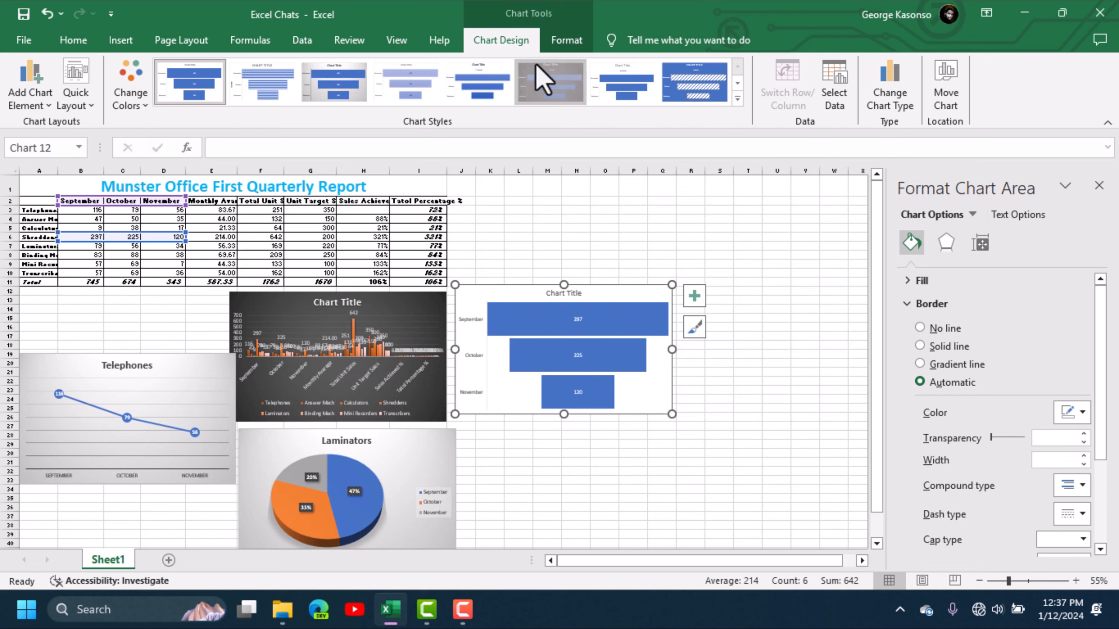
Step: Recolor the funnel chart with the orange-led colorful palette and, after trying other styles, give it the dark chart style
{"action": "left_click", "coordinate": [545, 81]}
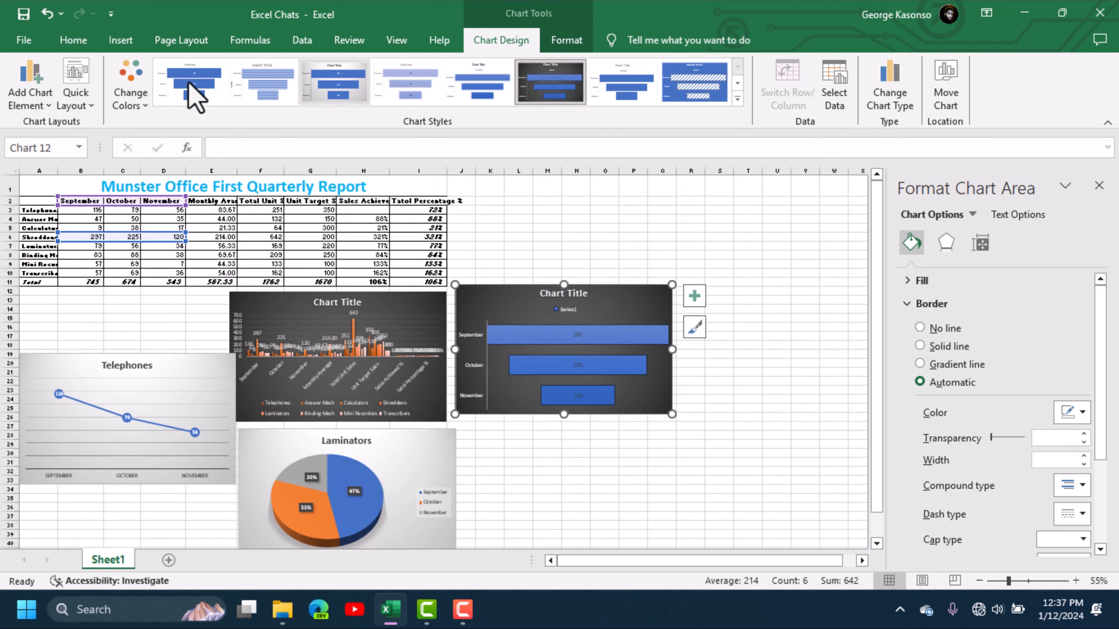
{"action": "left_click", "coordinate": [129, 88]}
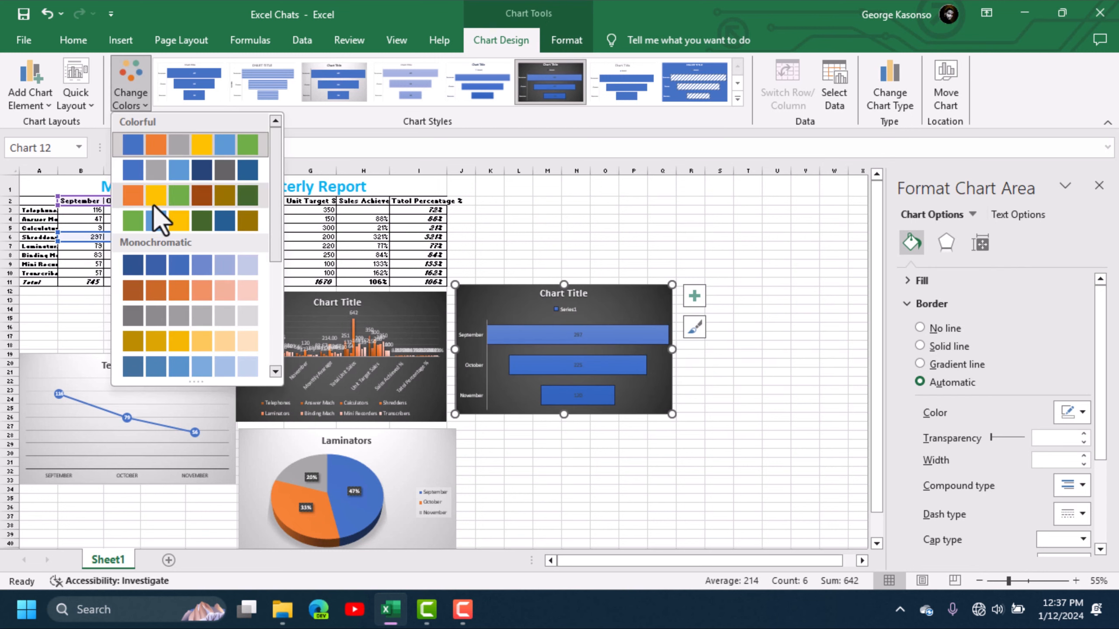
{"action": "left_click", "coordinate": [155, 196]}
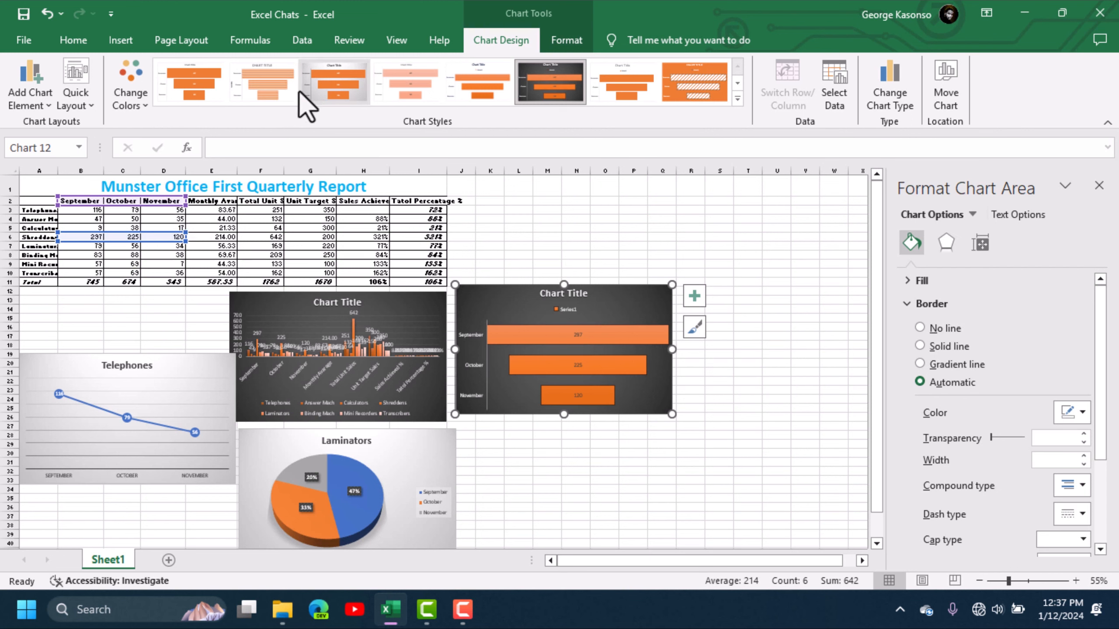
{"action": "left_click", "coordinate": [264, 83]}
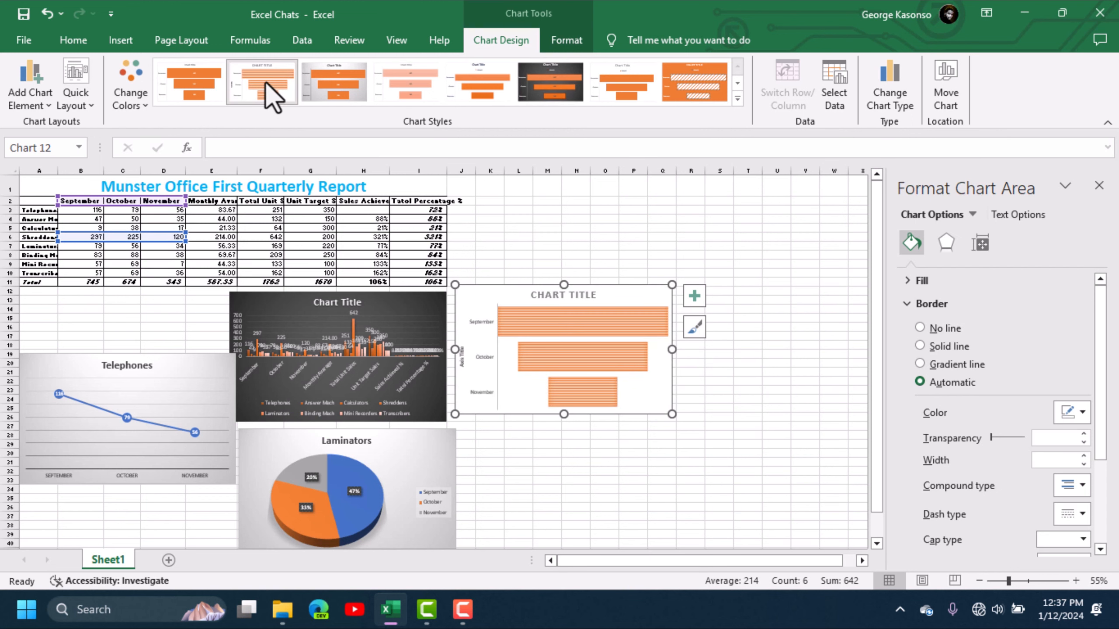
{"action": "left_click", "coordinate": [628, 88]}
{"action": "left_click", "coordinate": [723, 74]}
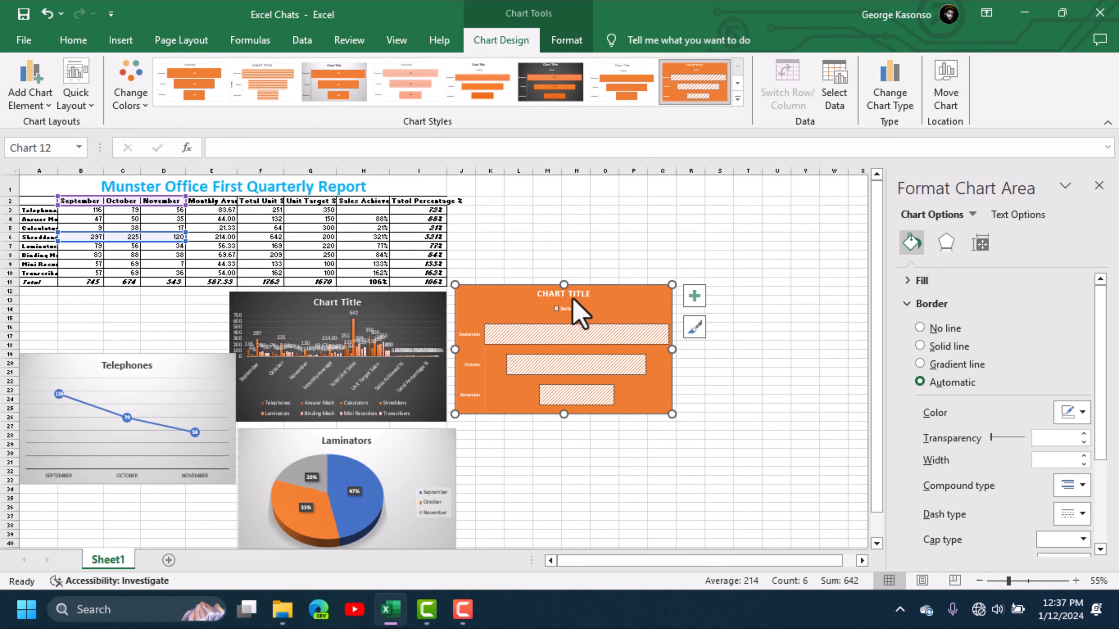
{"action": "left_click", "coordinate": [554, 94]}
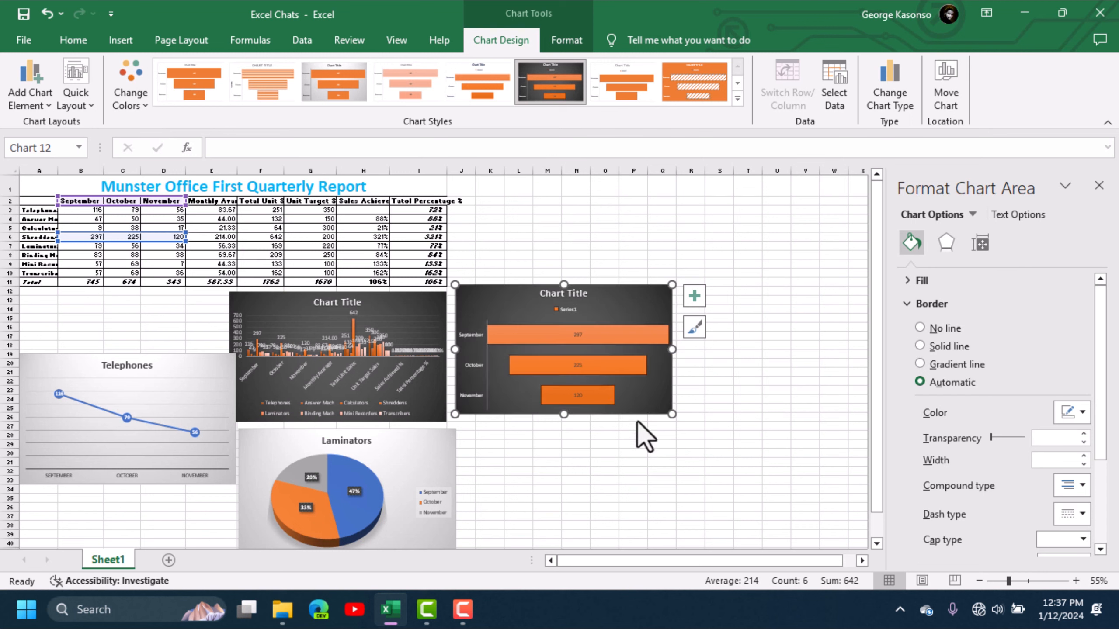
{"action": "left_click", "coordinate": [663, 498]}
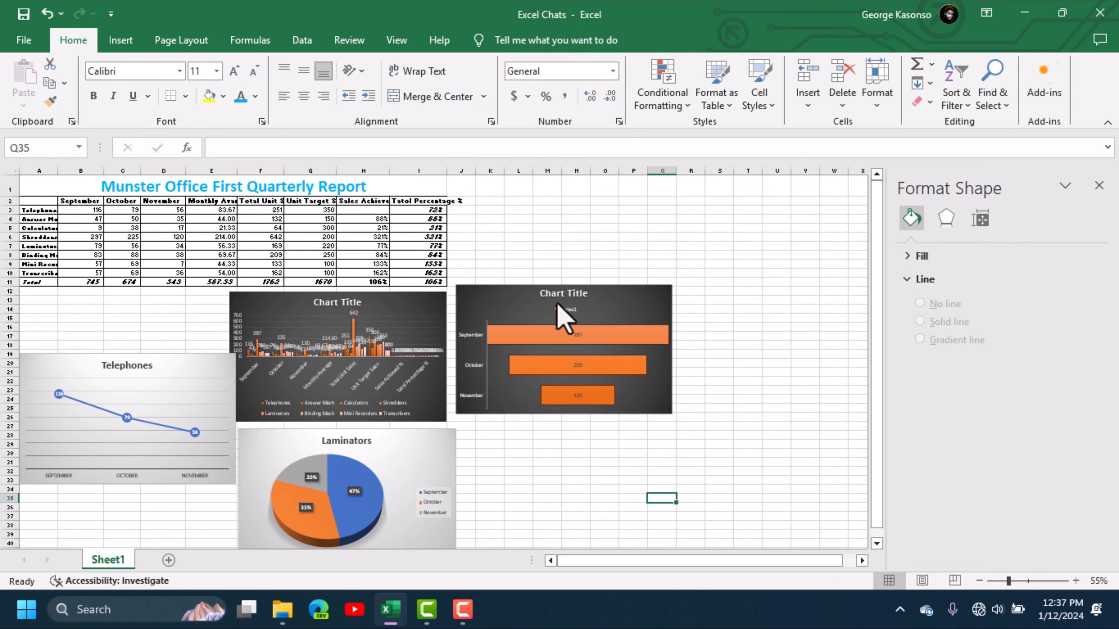
Step: Shift the funnel chart slightly down and add axis titles to it, inspecting the new placeholder beside the months
{"action": "left_click_drag", "start_coordinate": [599, 296], "coordinate": [600, 308]}
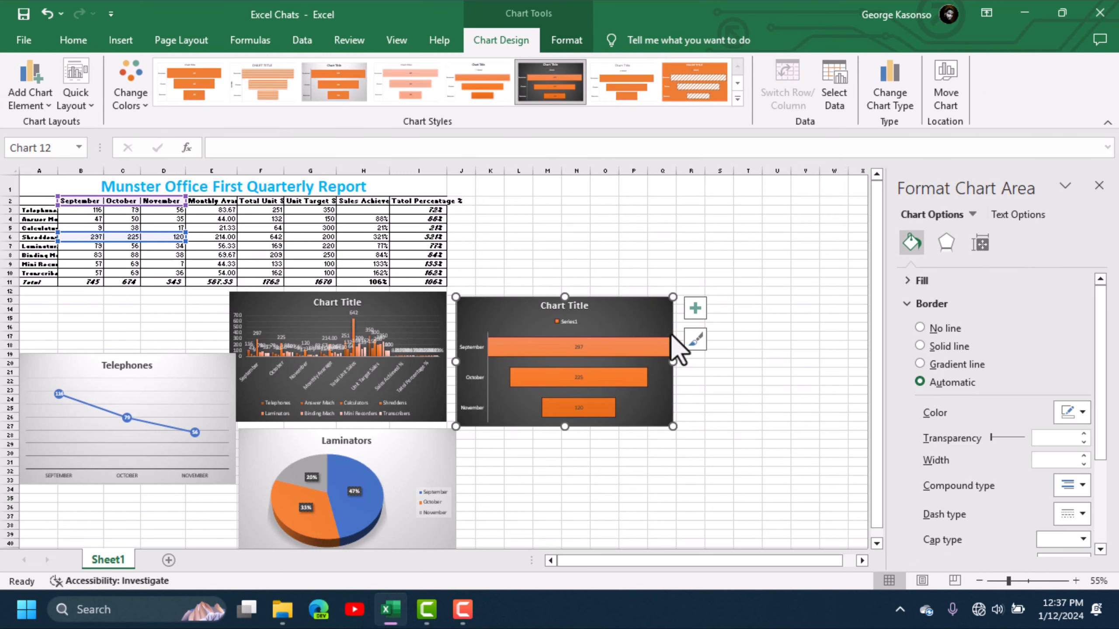
{"action": "left_click", "coordinate": [695, 309]}
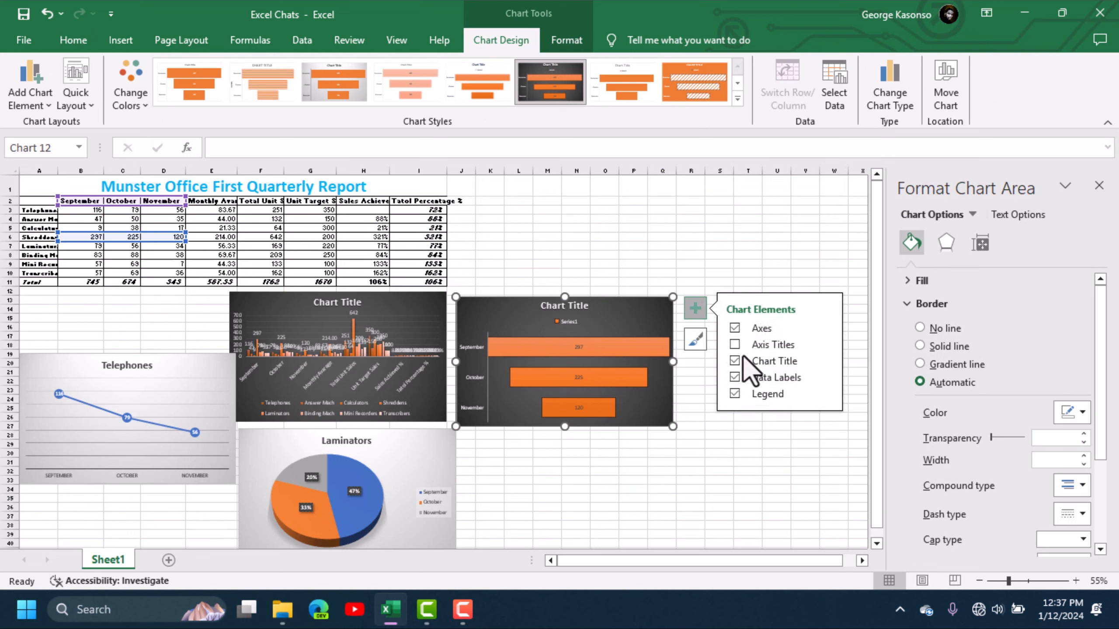
{"action": "left_click", "coordinate": [771, 342]}
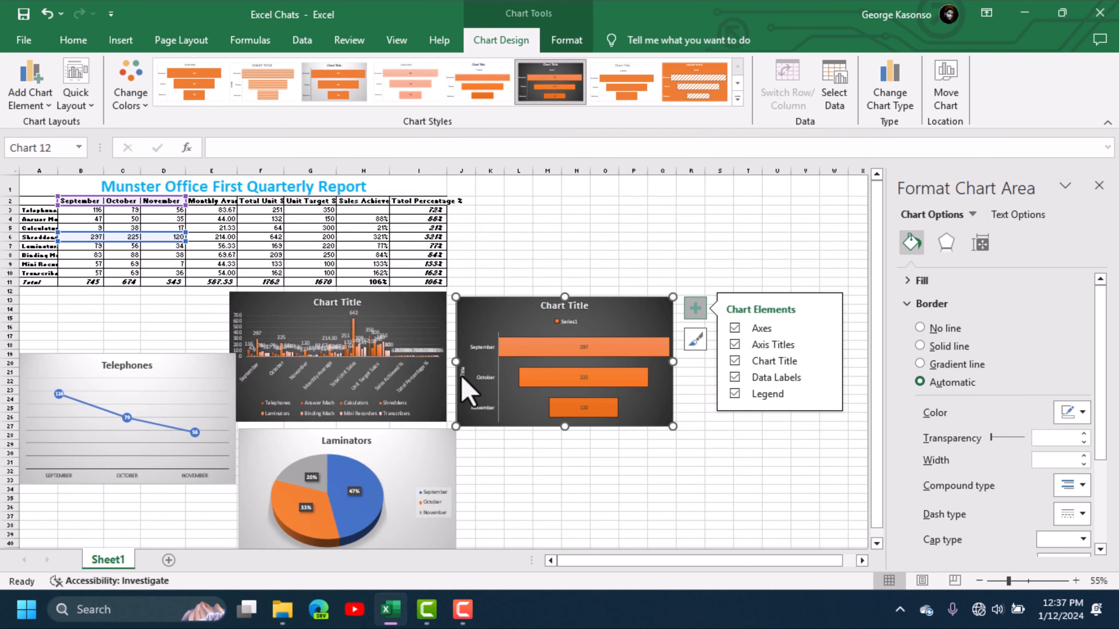
{"action": "scroll", "coordinate": [473, 392], "scroll_direction": "up", "scroll_amount": 4}
{"action": "scroll", "coordinate": [777, 388], "scroll_direction": "down", "scroll_amount": 5}
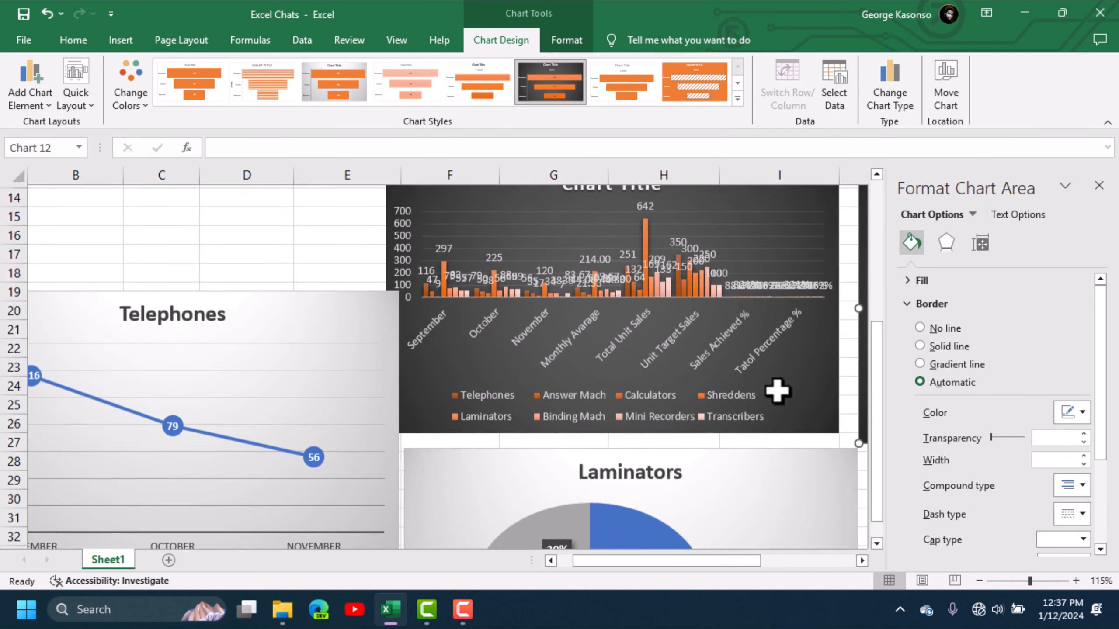
{"action": "left_click_drag", "start_coordinate": [680, 562], "coordinate": [769, 547]}
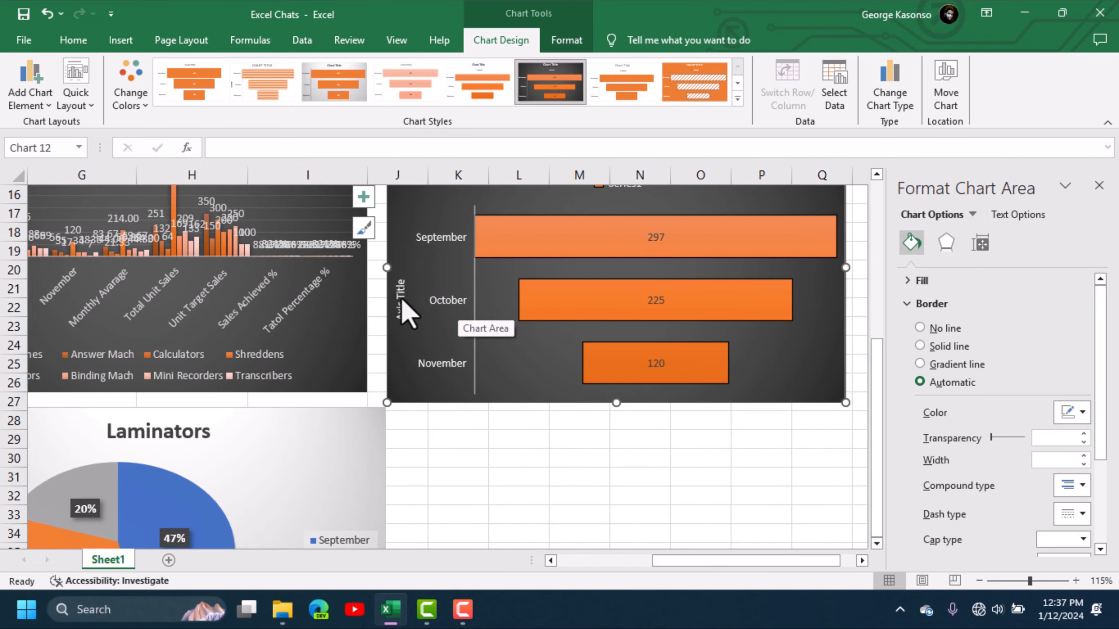
{"action": "scroll", "coordinate": [434, 304], "scroll_direction": "down", "scroll_amount": 5}
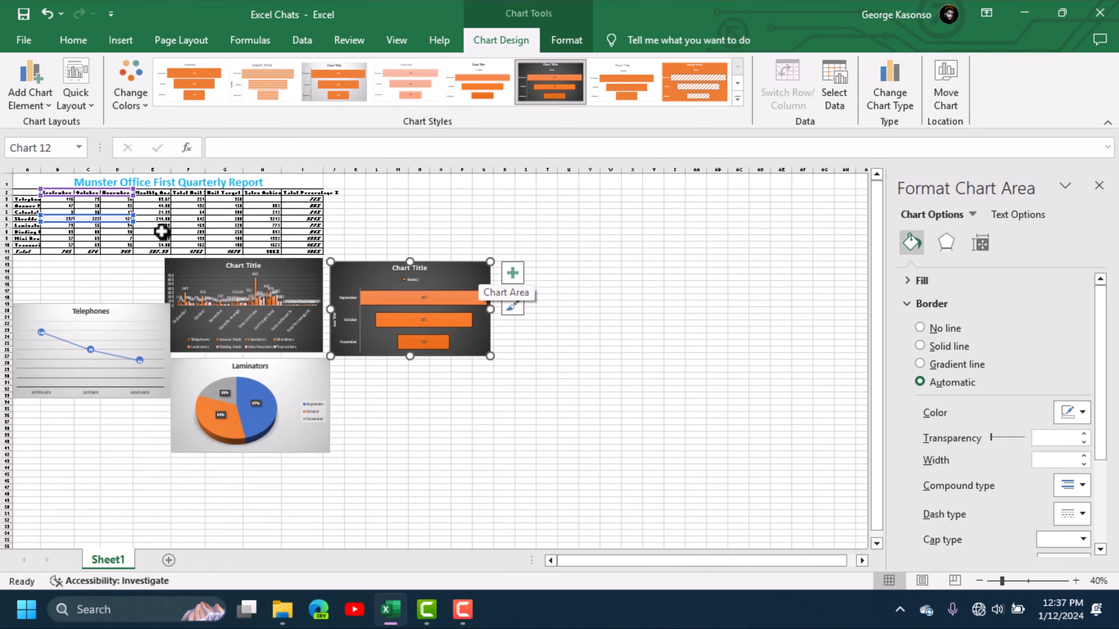
{"action": "left_click", "coordinate": [462, 212]}
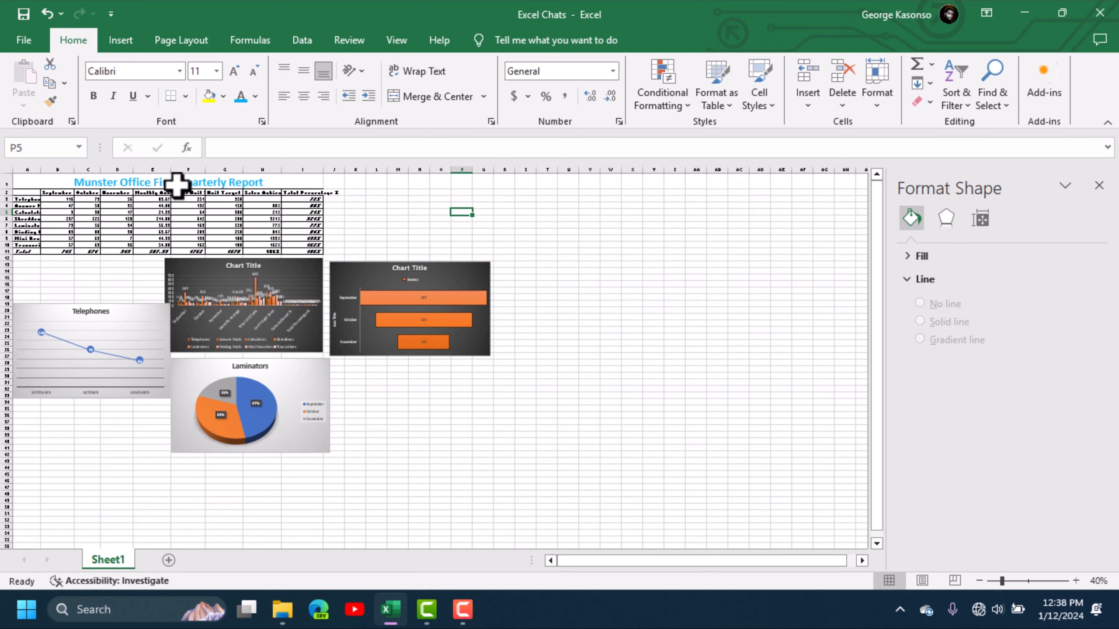
{"action": "scroll", "coordinate": [179, 182], "scroll_direction": "up", "scroll_amount": 4}
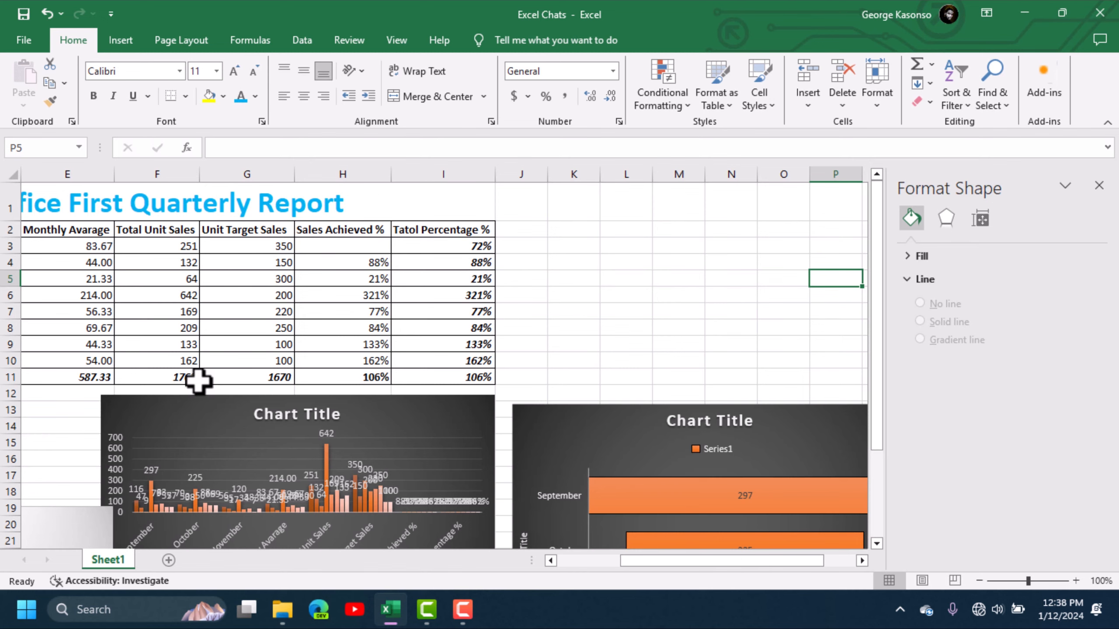
{"action": "scroll", "coordinate": [192, 307], "scroll_direction": "down", "scroll_amount": 3}
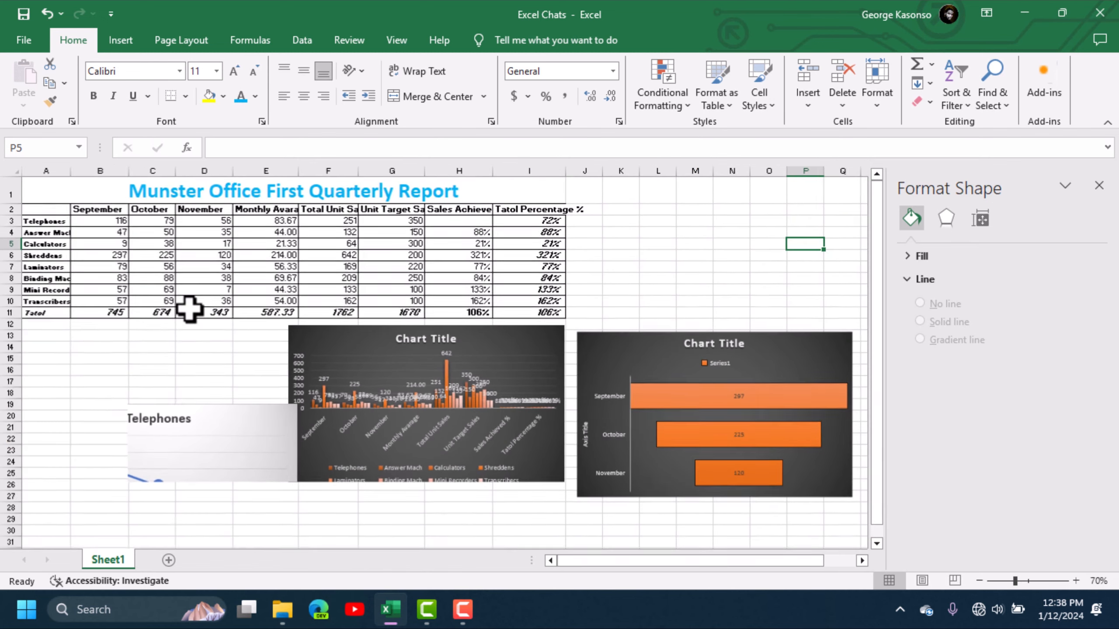